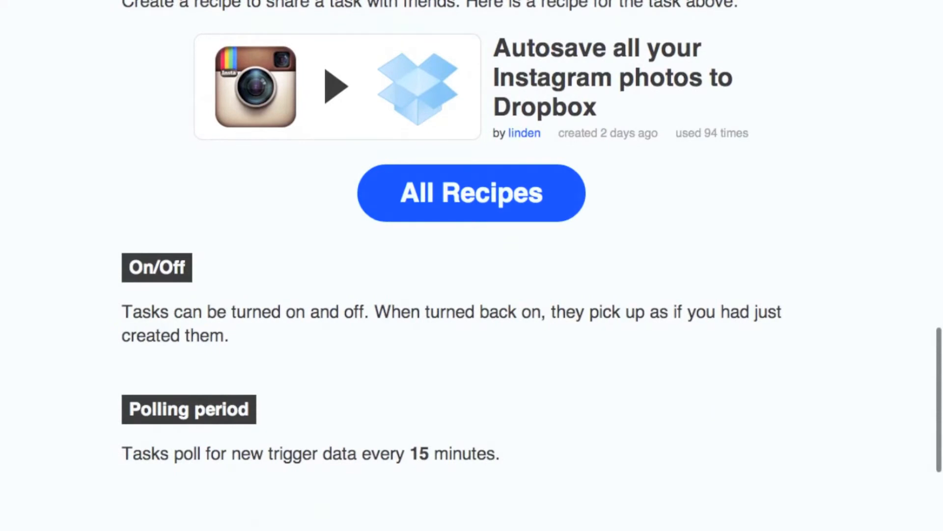
Scroll down the IFTTT page past Create another task to reach the Recipes navigation.
{"action": "scroll", "coordinate": [472, 265], "scroll_direction": "down", "scroll_amount": 5}
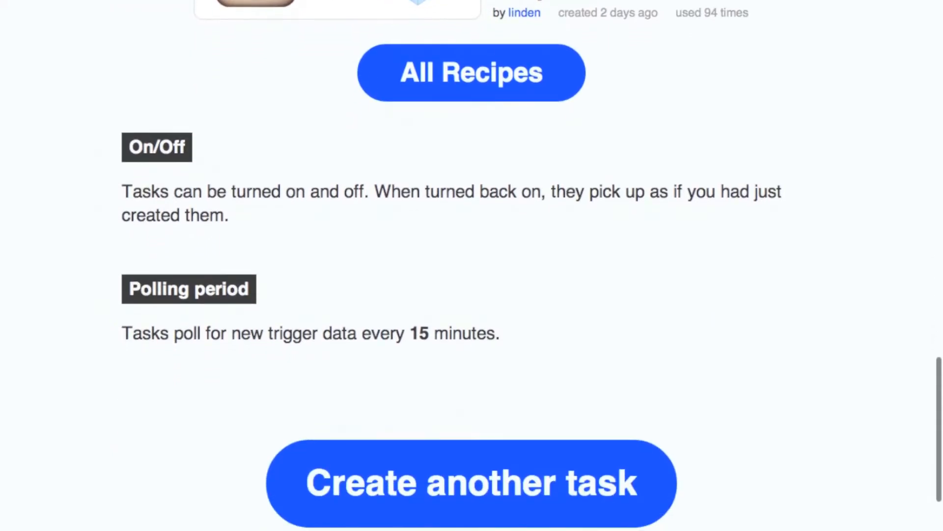
{"action": "scroll", "coordinate": [472, 265], "scroll_direction": "down", "scroll_amount": 10}
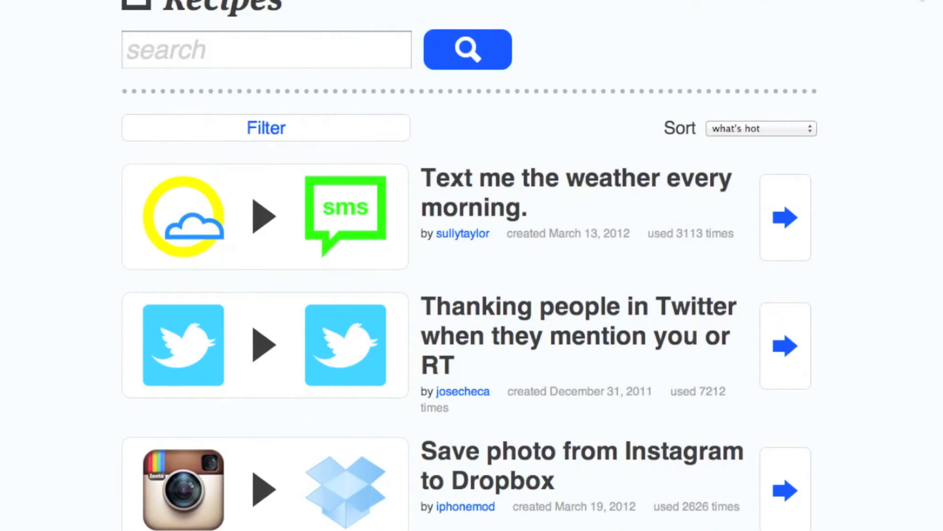
Search IFTTT recipes for 'springpad'.
{"action": "left_click", "coordinate": [271, 58]}
{"action": "type", "text": "spri"}
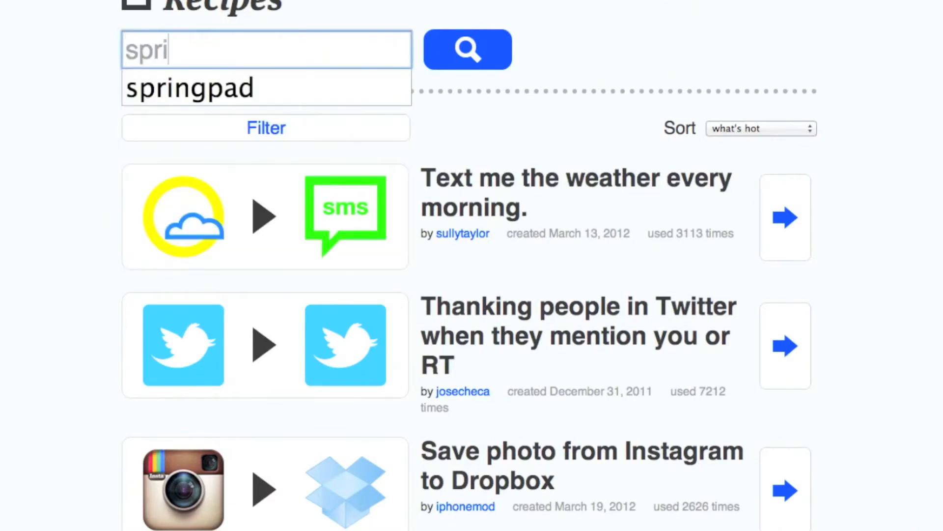
{"action": "type", "text": "ngpad"}
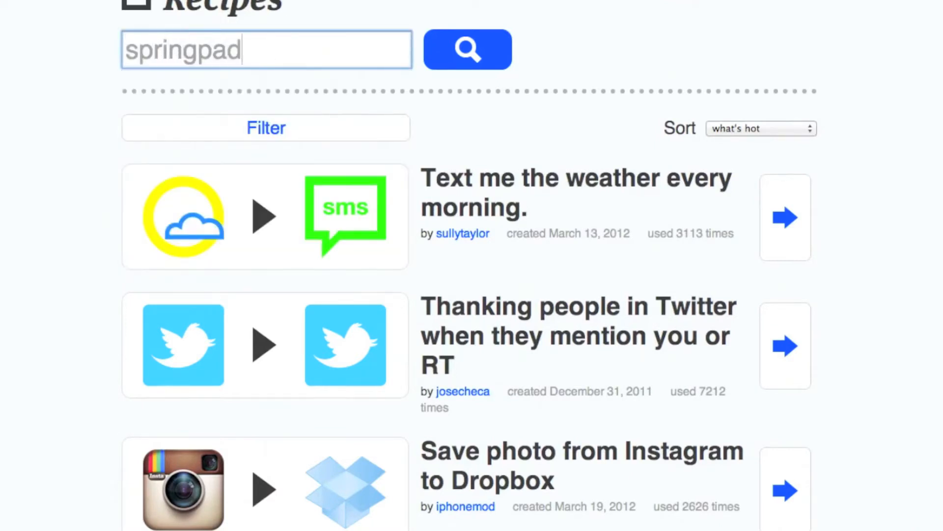
{"action": "key", "text": "Return"}
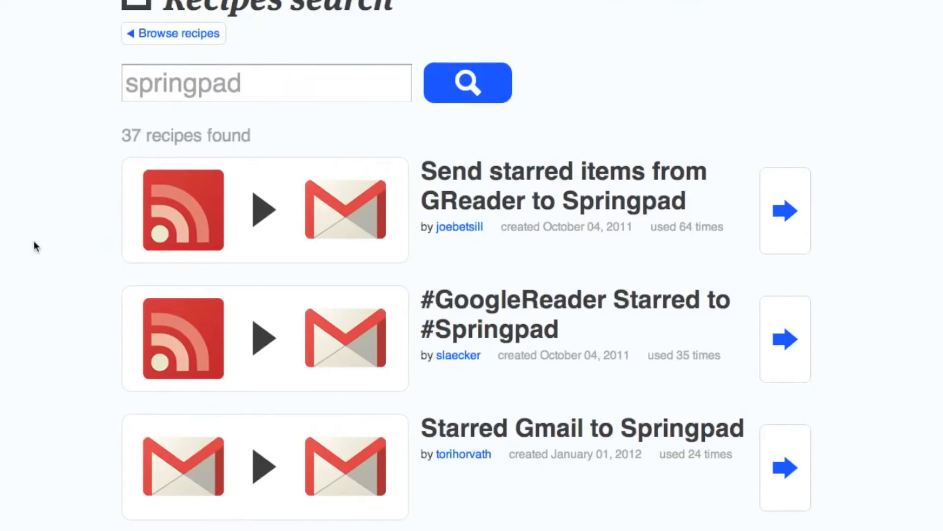
Scroll through the 37 Springpad recipe results.
{"action": "scroll", "coordinate": [35, 245], "scroll_direction": "down", "scroll_amount": 5}
{"action": "scroll", "coordinate": [34, 242], "scroll_direction": "down", "scroll_amount": 3}
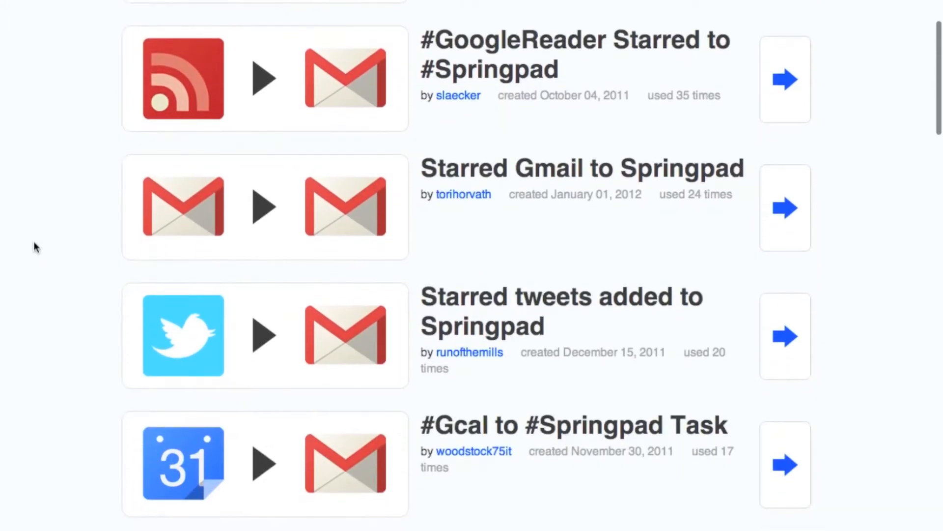
{"action": "scroll", "coordinate": [33, 240], "scroll_direction": "down", "scroll_amount": 2}
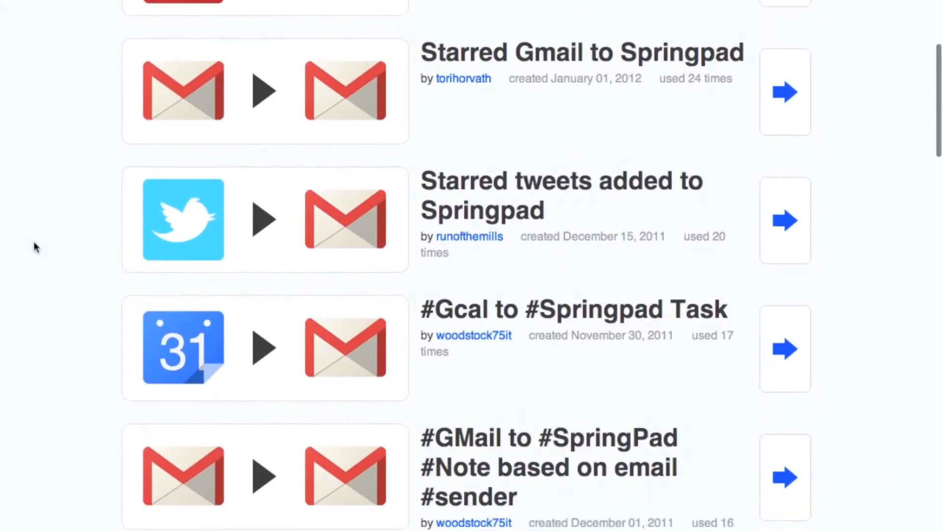
{"action": "scroll", "coordinate": [35, 246], "scroll_direction": "down", "scroll_amount": 3}
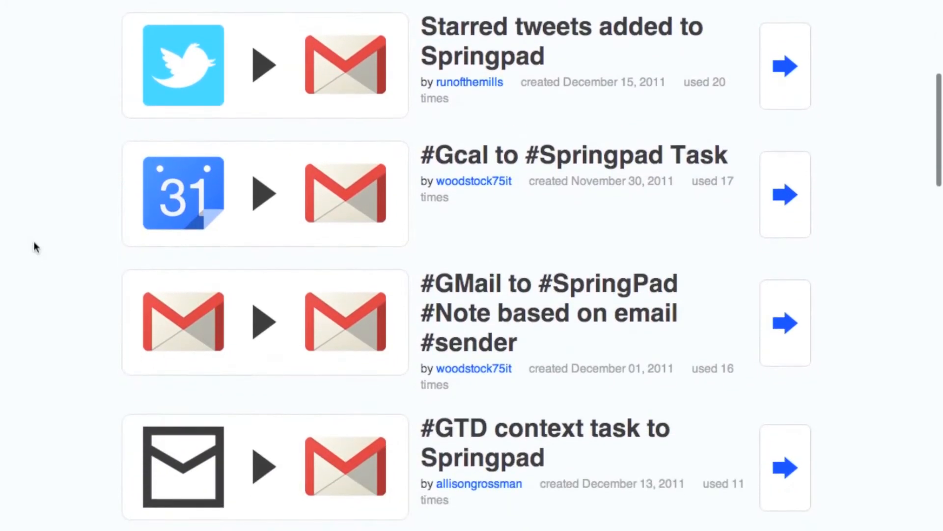
{"action": "scroll", "coordinate": [35, 245], "scroll_direction": "down", "scroll_amount": 2}
{"action": "scroll", "coordinate": [33, 241], "scroll_direction": "down", "scroll_amount": 3}
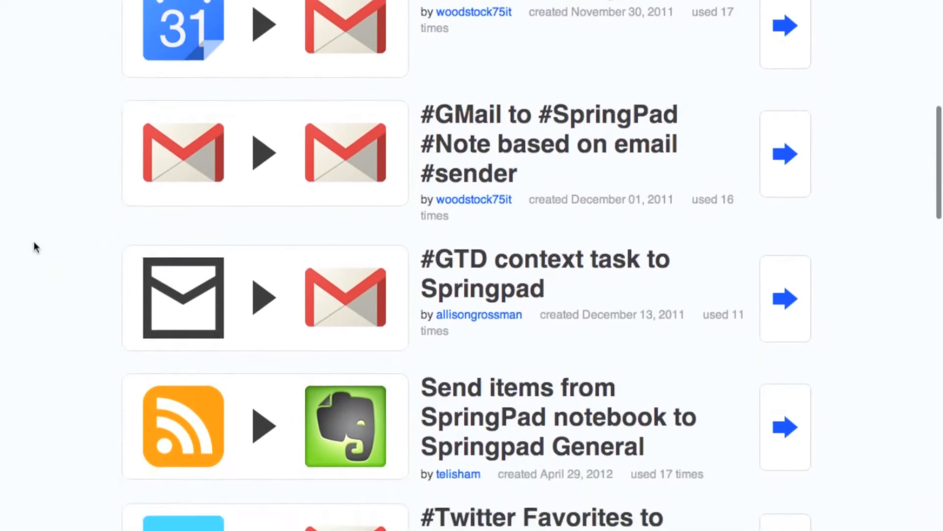
{"action": "scroll", "coordinate": [34, 241], "scroll_direction": "down", "scroll_amount": 2}
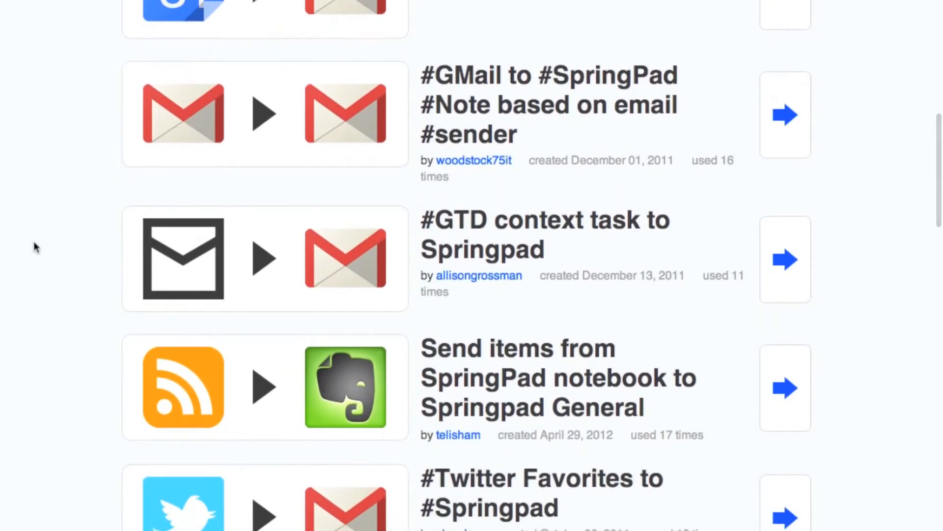
{"action": "scroll", "coordinate": [35, 246], "scroll_direction": "down", "scroll_amount": 3}
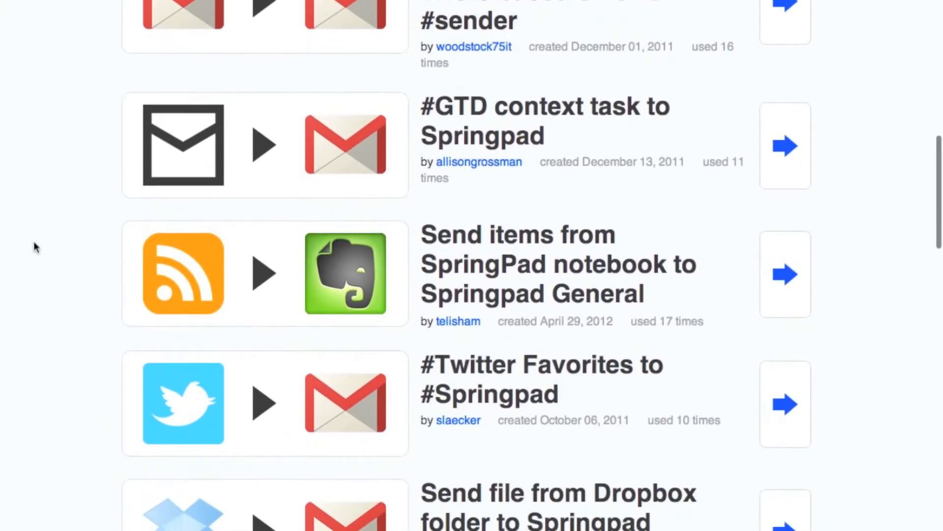
{"action": "scroll", "coordinate": [35, 246], "scroll_direction": "down", "scroll_amount": 5}
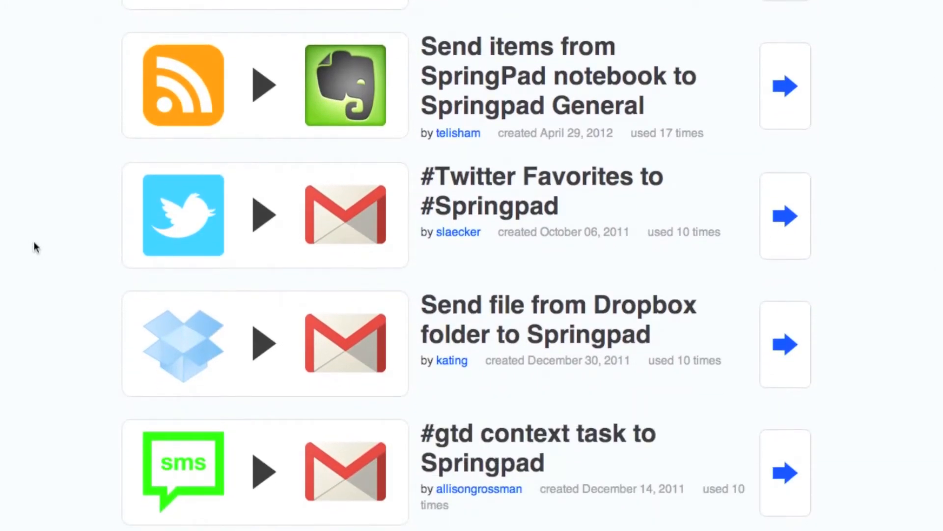
{"action": "scroll", "coordinate": [35, 246], "scroll_direction": "down", "scroll_amount": 4}
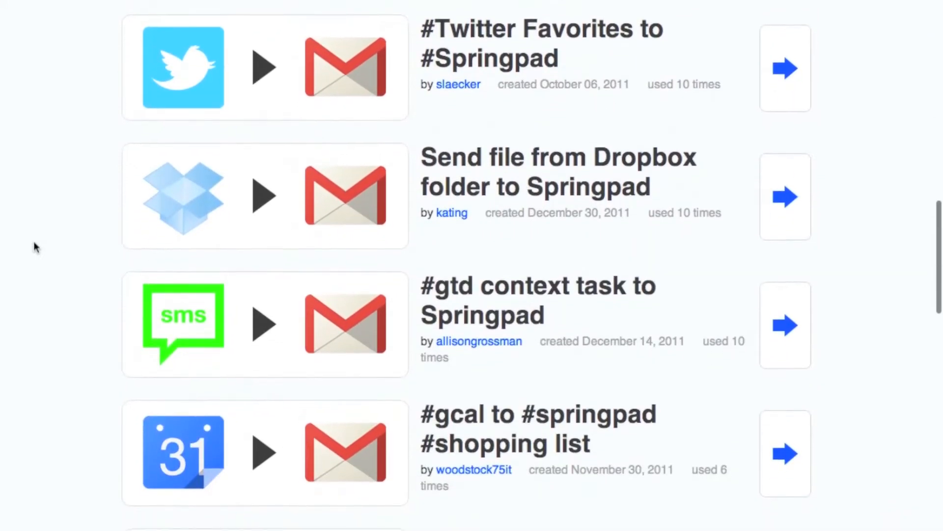
{"action": "scroll", "coordinate": [35, 246], "scroll_direction": "down", "scroll_amount": 3}
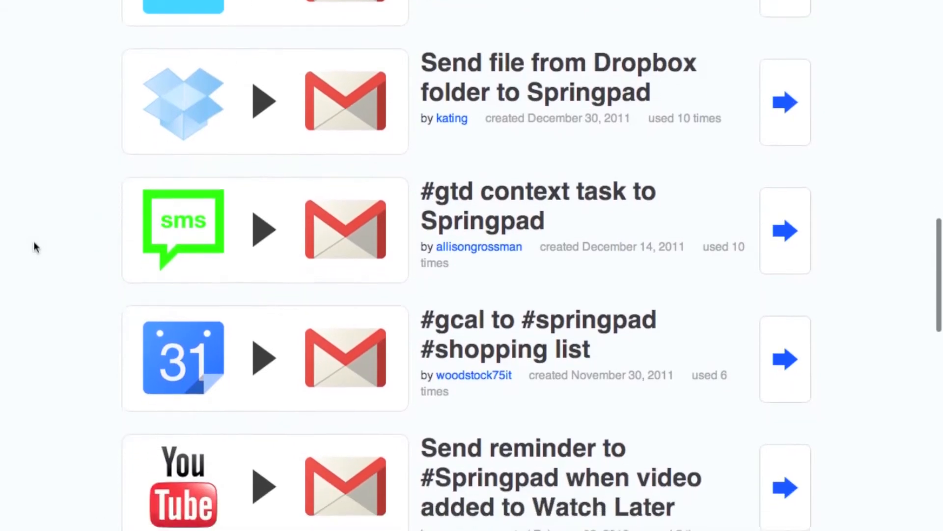
{"action": "scroll", "coordinate": [35, 245], "scroll_direction": "down", "scroll_amount": 4}
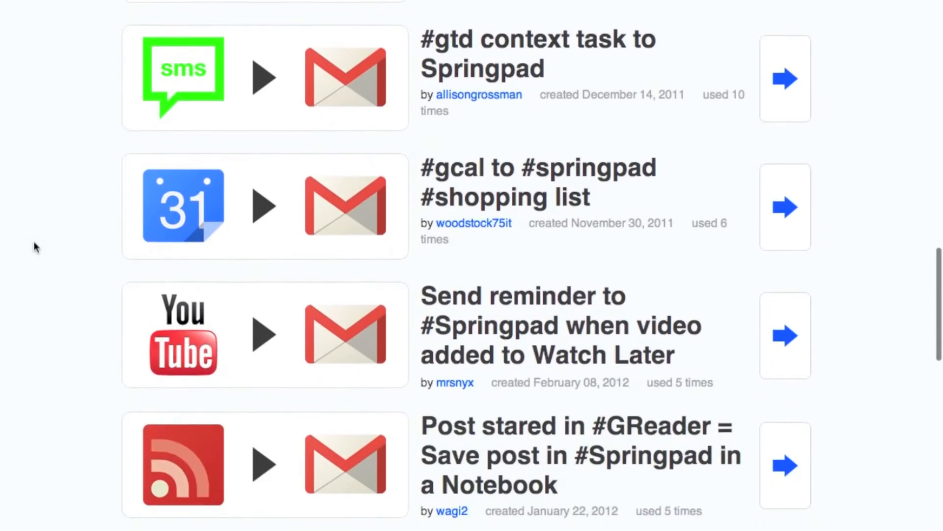
{"action": "scroll", "coordinate": [34, 245], "scroll_direction": "down", "scroll_amount": 1}
{"action": "scroll", "coordinate": [34, 243], "scroll_direction": "down", "scroll_amount": 5}
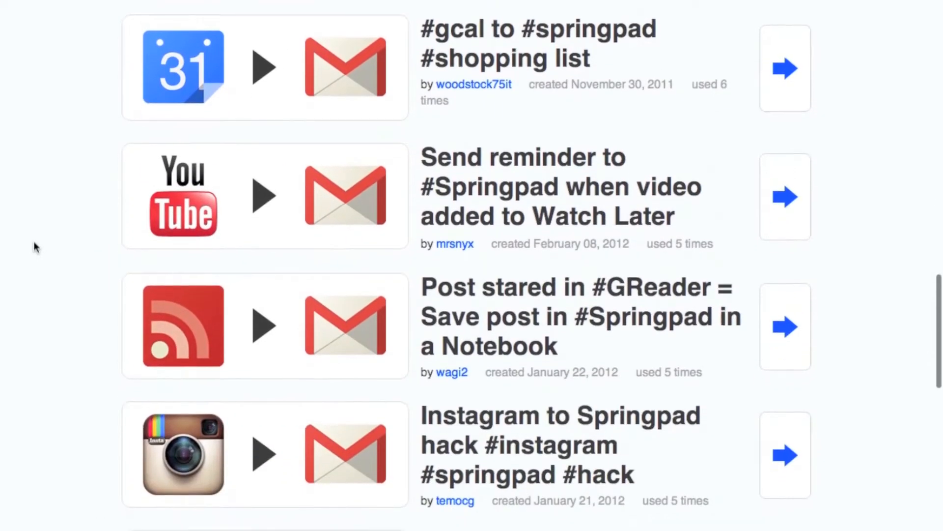
{"action": "scroll", "coordinate": [35, 246], "scroll_direction": "down", "scroll_amount": 4}
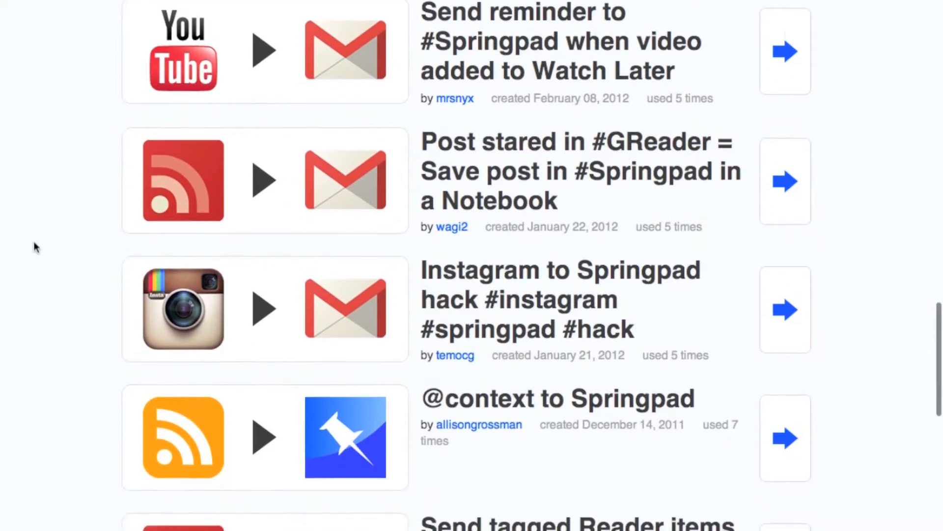
{"action": "scroll", "coordinate": [34, 240], "scroll_direction": "down", "scroll_amount": 3}
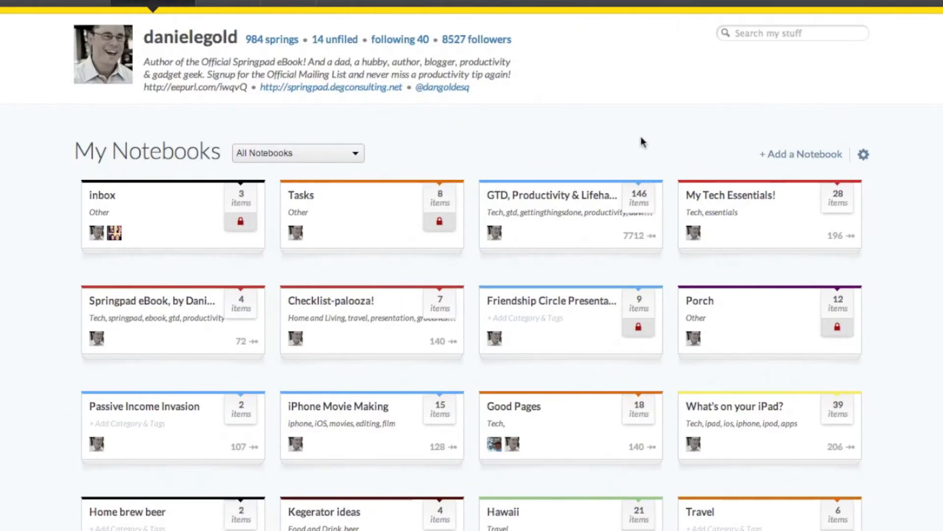
Copy the public RSS feed address of the GTD, Productivity & Lifehack Clippings notebook.
{"action": "left_click", "coordinate": [593, 198]}
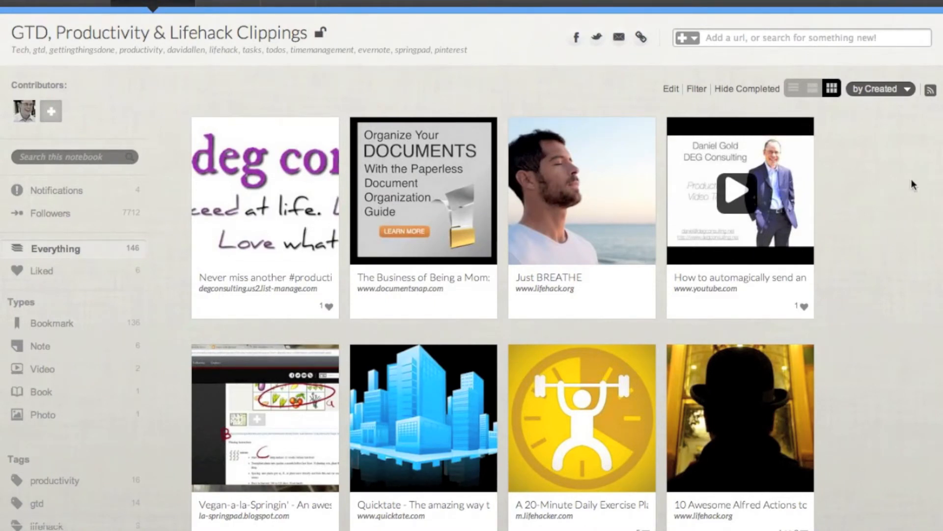
{"action": "left_click", "coordinate": [930, 92]}
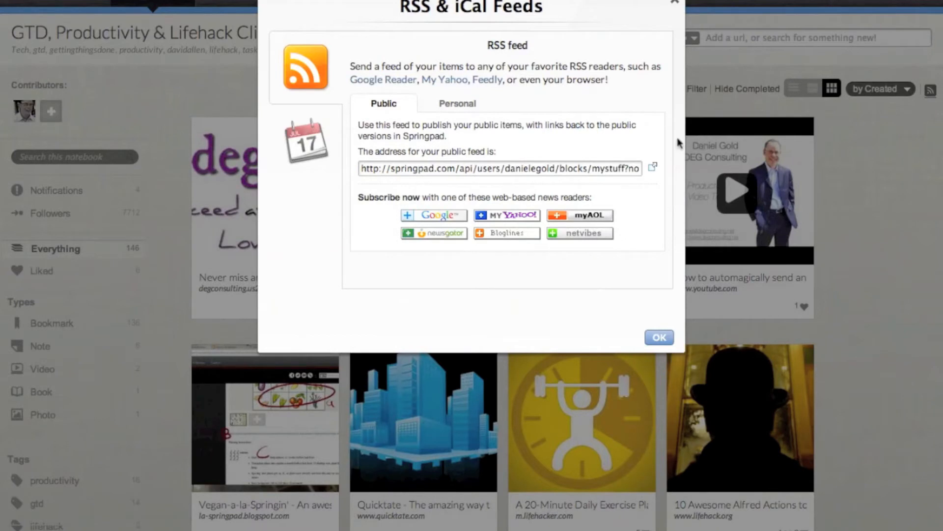
{"action": "left_click", "coordinate": [605, 168]}
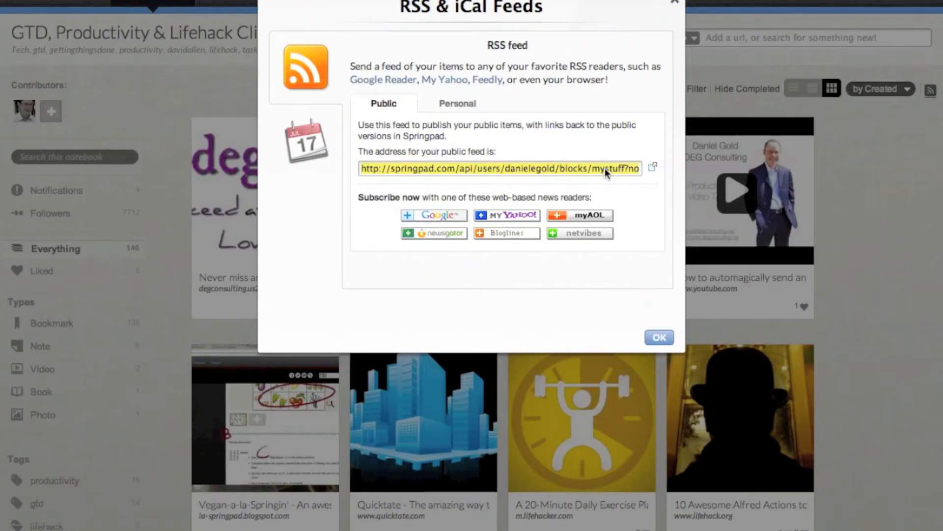
{"action": "right_click", "coordinate": [605, 167]}
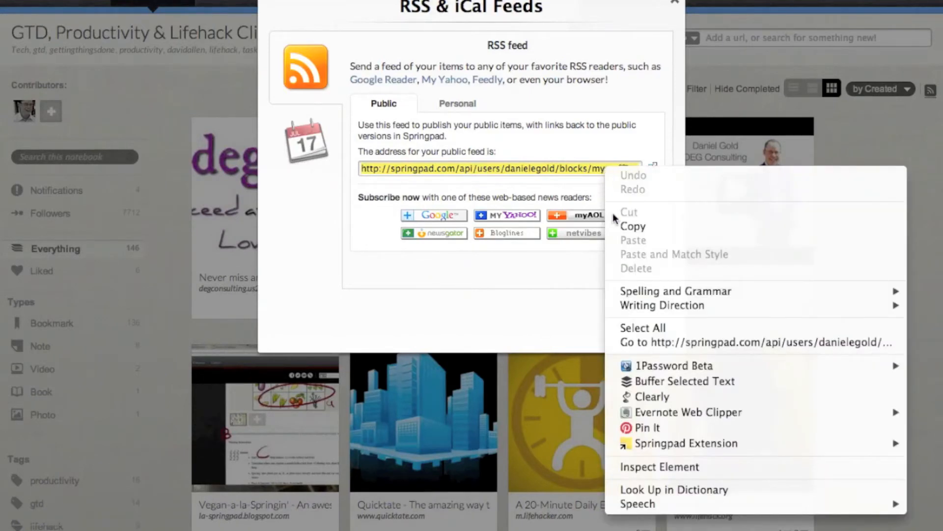
{"action": "left_click", "coordinate": [625, 227]}
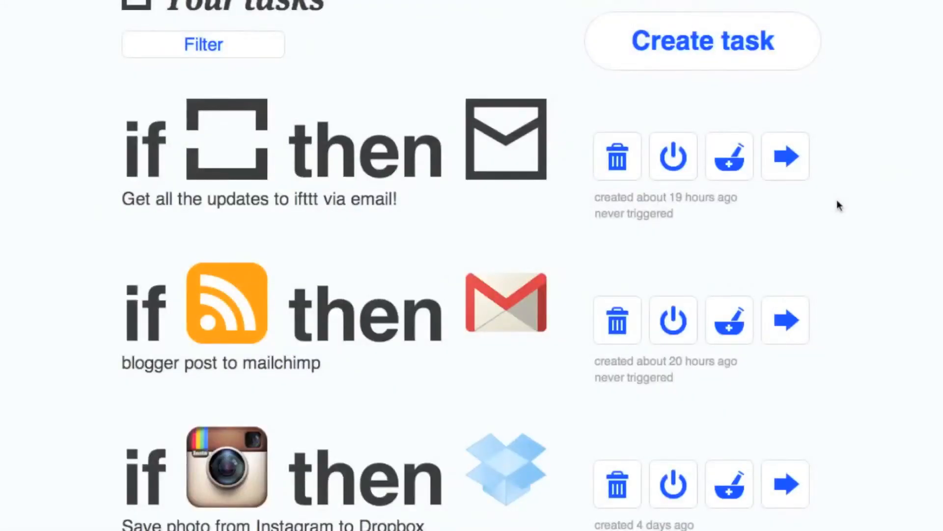
Start a new IFTTT task and browse the trigger channel grid, step 1 of 7.
{"action": "left_click", "coordinate": [788, 54]}
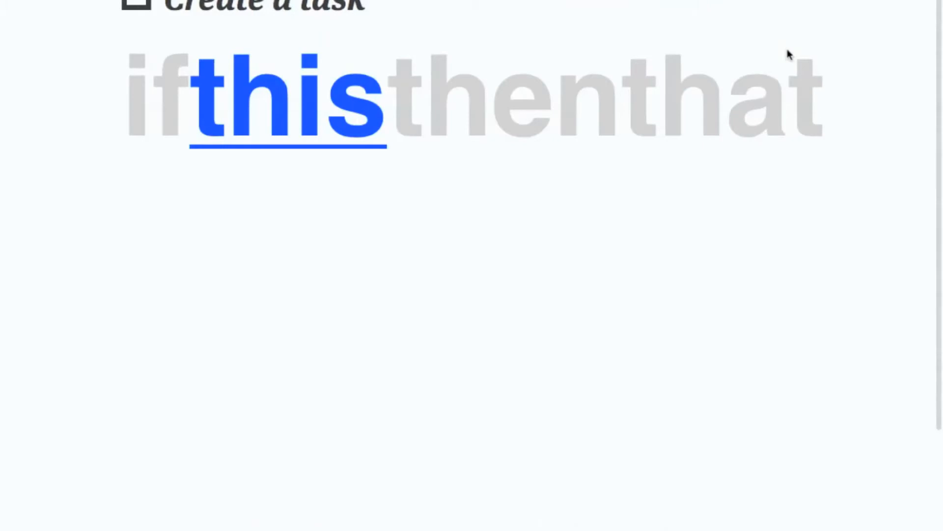
{"action": "left_click", "coordinate": [370, 139]}
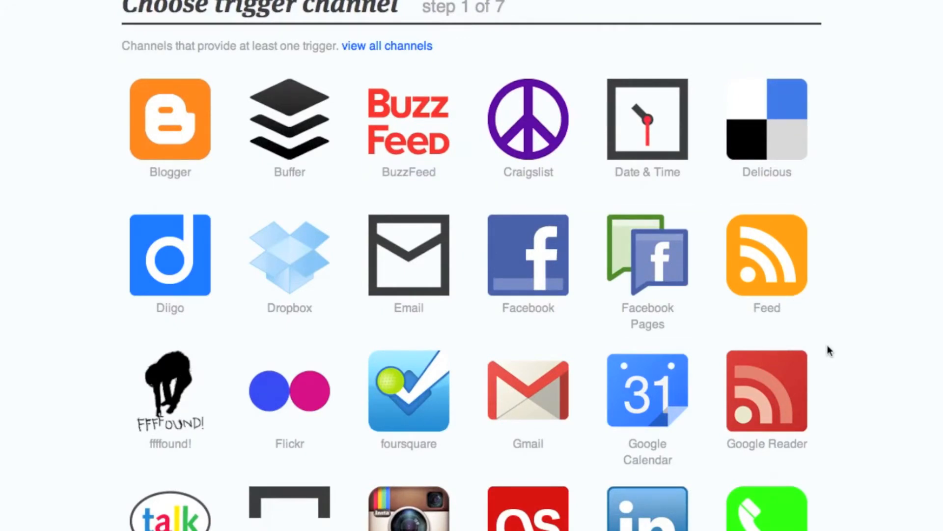
{"action": "scroll", "coordinate": [829, 351], "scroll_direction": "down", "scroll_amount": 5}
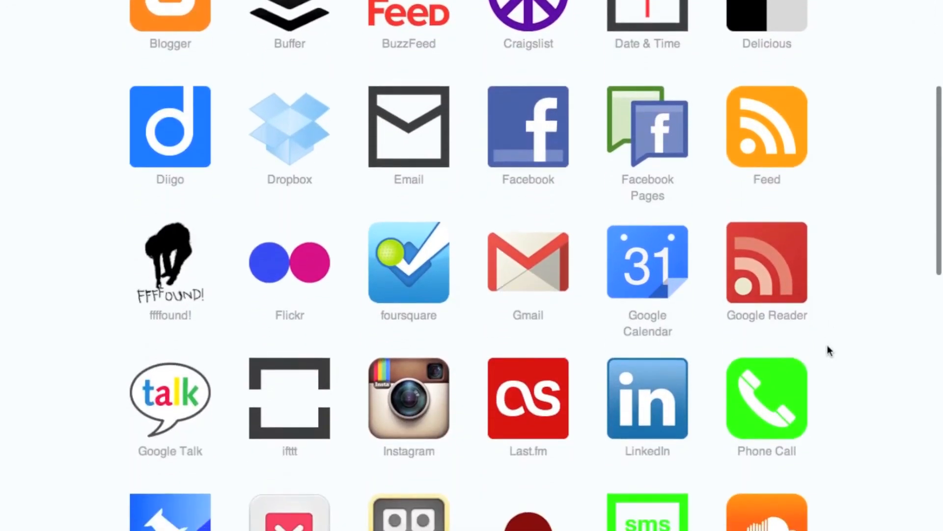
{"action": "scroll", "coordinate": [829, 351], "scroll_direction": "down", "scroll_amount": 8}
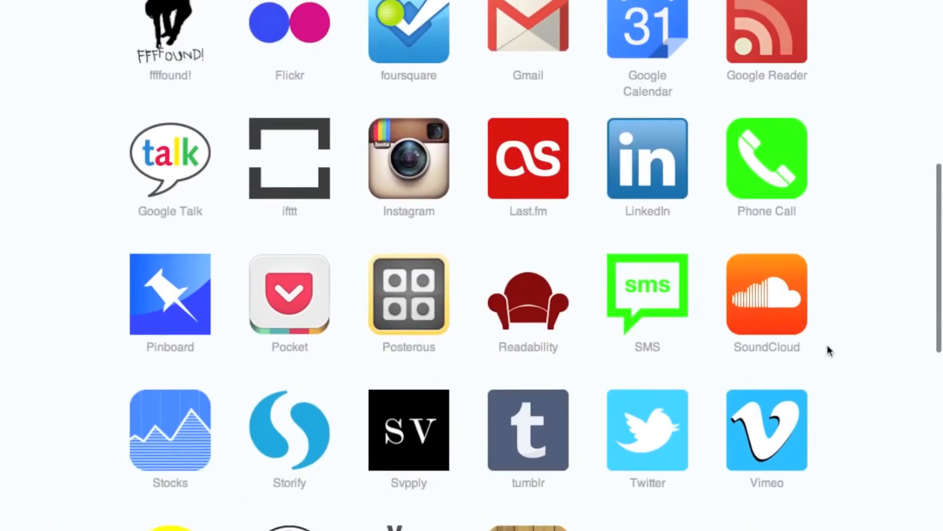
{"action": "scroll", "coordinate": [829, 351], "scroll_direction": "down", "scroll_amount": 3}
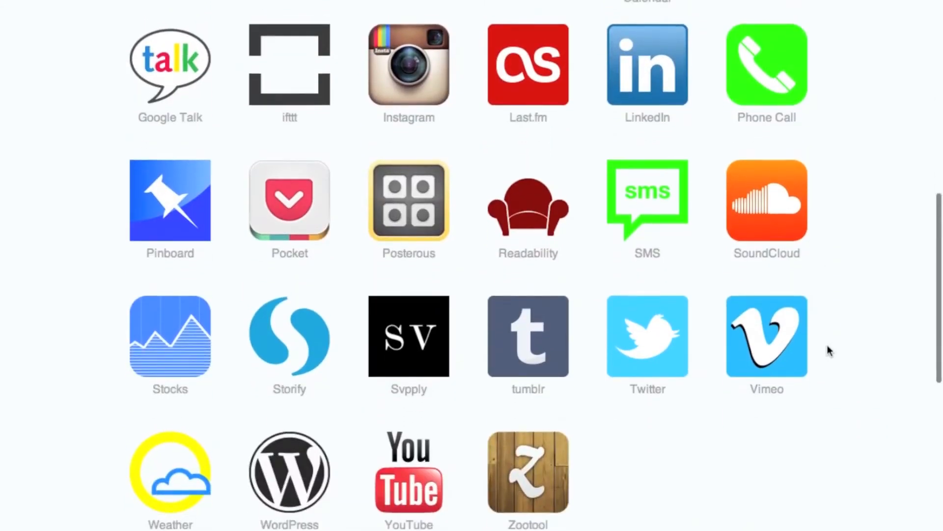
{"action": "scroll", "coordinate": [829, 351], "scroll_direction": "up", "scroll_amount": 14}
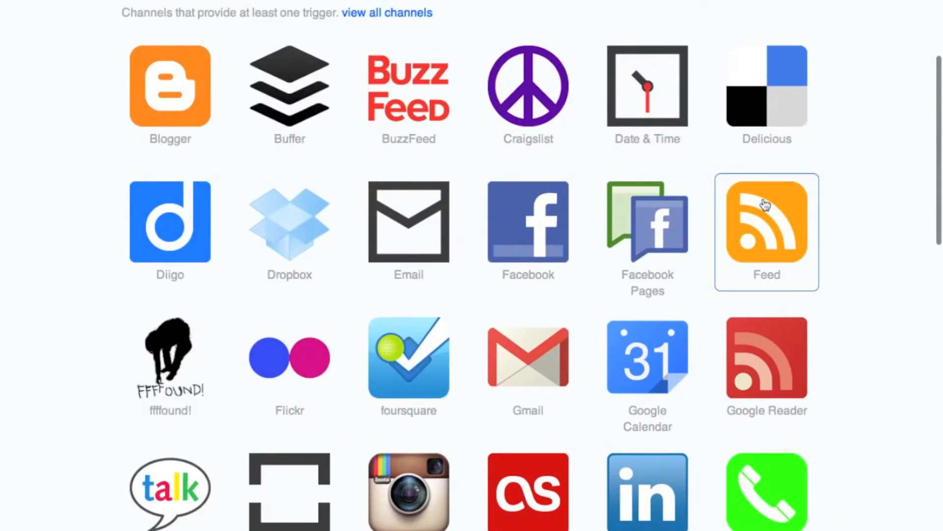
Create a Feed 'New feed item' trigger using the pasted Springpad notebook RSS URL.
{"action": "left_click", "coordinate": [765, 204]}
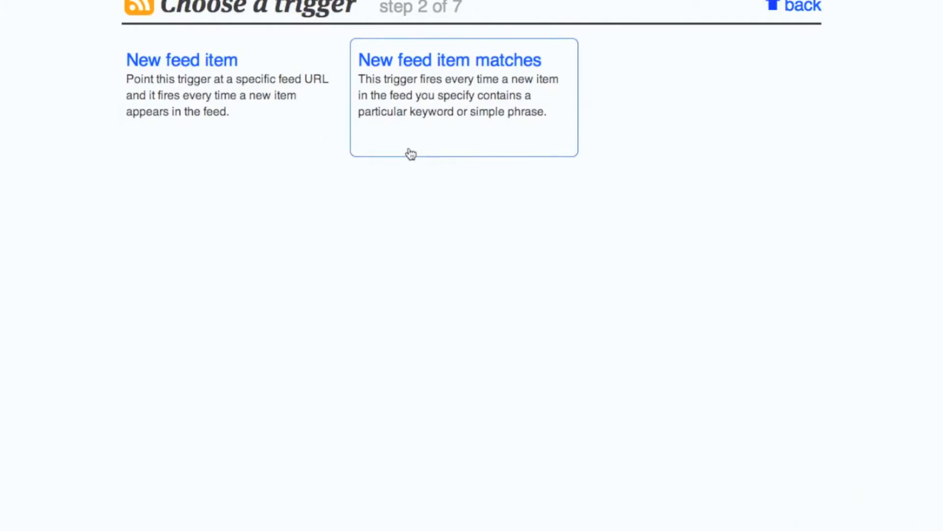
{"action": "left_click", "coordinate": [287, 148]}
{"action": "left_click", "coordinate": [269, 126]}
{"action": "right_click", "coordinate": [269, 127]}
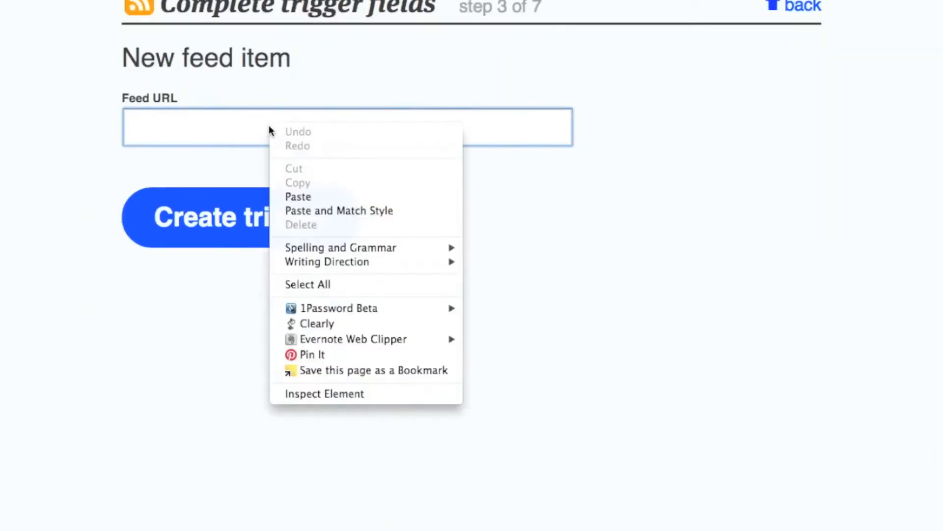
{"action": "left_click", "coordinate": [298, 197]}
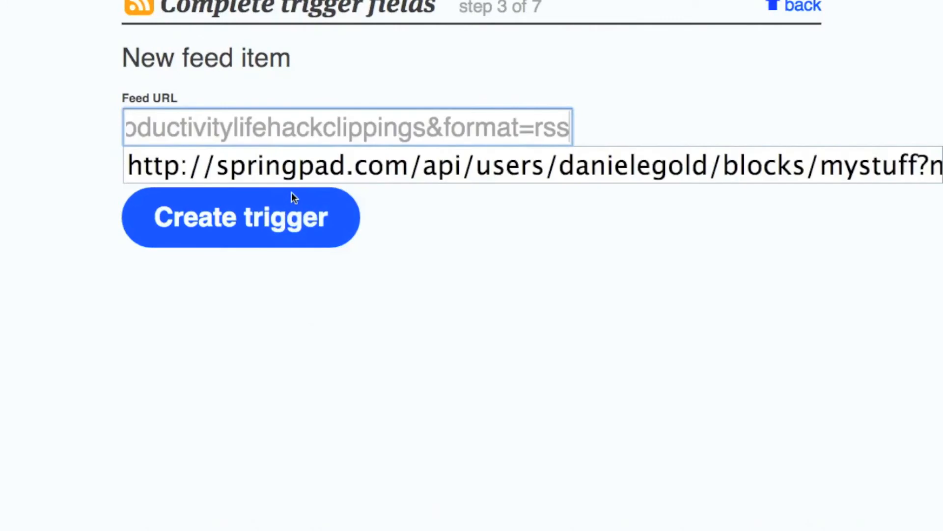
{"action": "left_click", "coordinate": [477, 280]}
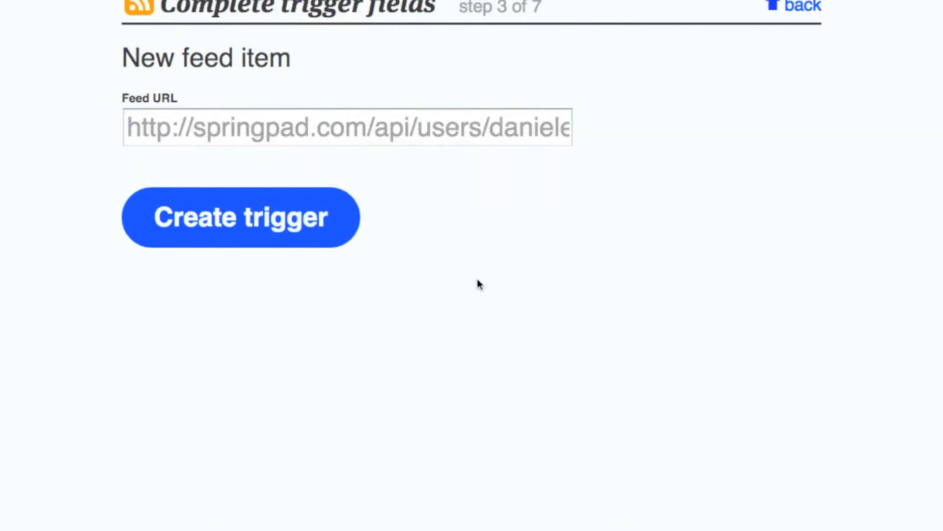
{"action": "left_click", "coordinate": [265, 233]}
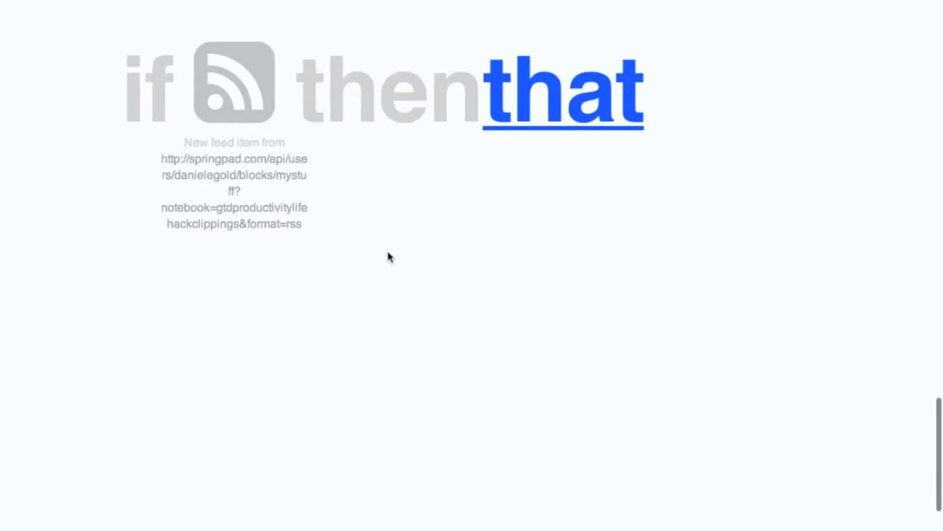
Browse the action channels and pick Buffer as the task's action channel.
{"action": "left_click", "coordinate": [545, 134]}
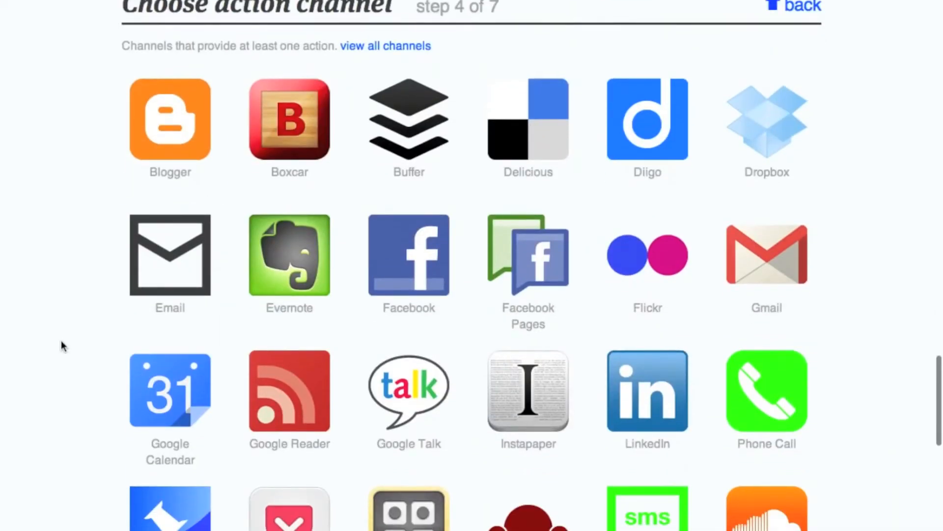
{"action": "scroll", "coordinate": [63, 346], "scroll_direction": "down", "scroll_amount": 2}
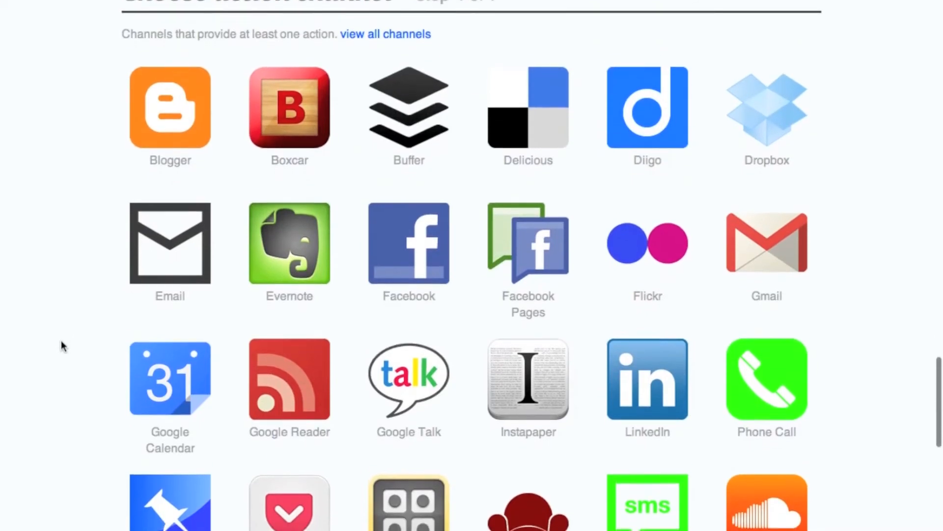
{"action": "scroll", "coordinate": [63, 347], "scroll_direction": "down", "scroll_amount": 2}
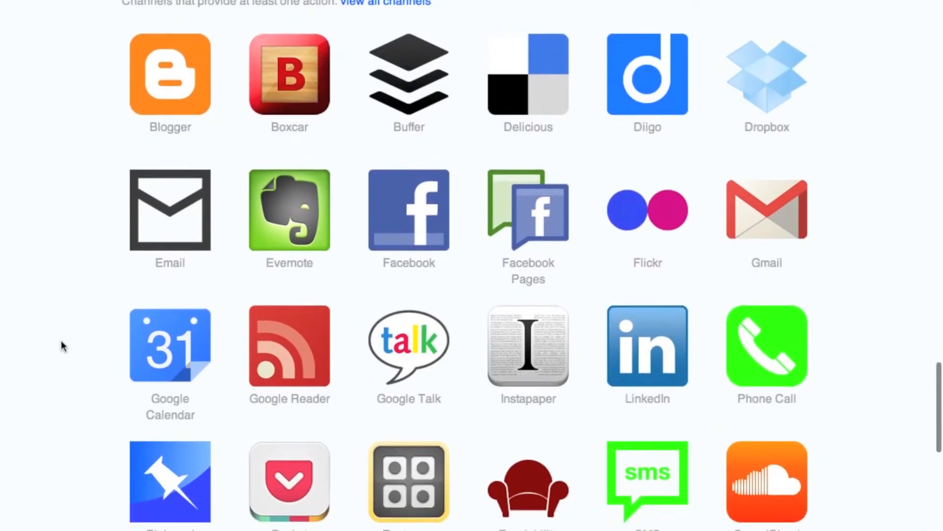
{"action": "scroll", "coordinate": [63, 347], "scroll_direction": "down", "scroll_amount": 3}
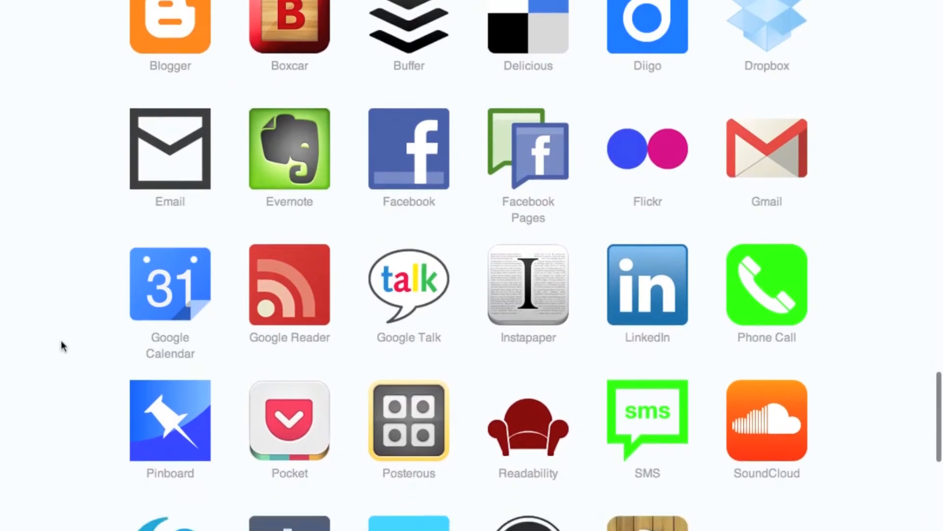
{"action": "scroll", "coordinate": [63, 346], "scroll_direction": "down", "scroll_amount": 3}
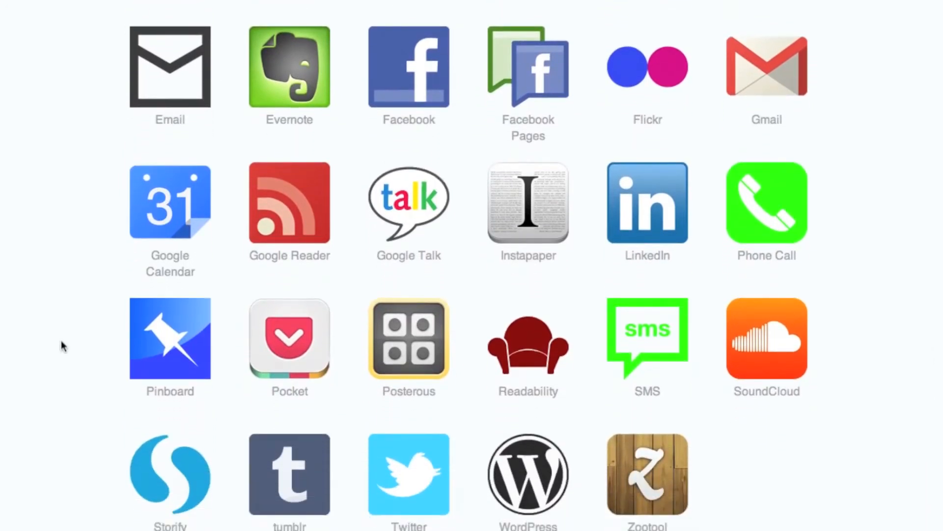
{"action": "scroll", "coordinate": [63, 346], "scroll_direction": "up", "scroll_amount": 3}
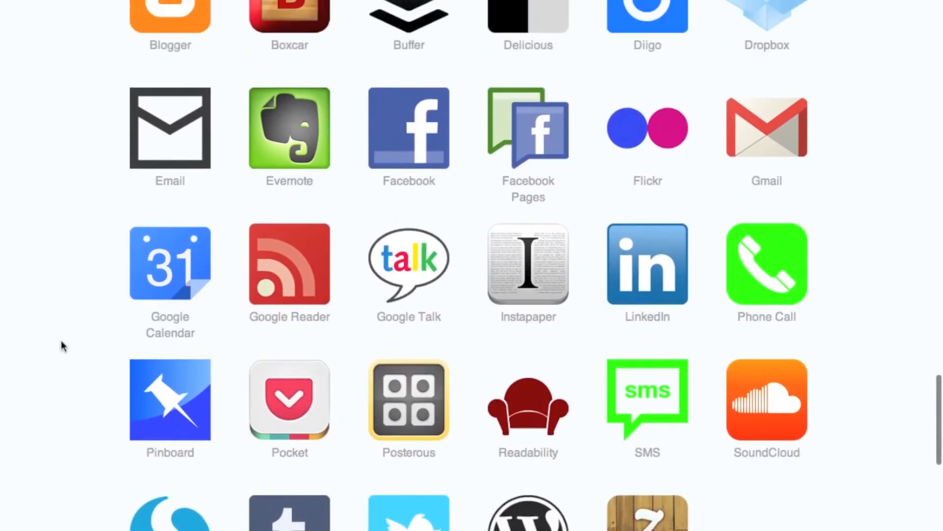
{"action": "scroll", "coordinate": [63, 347], "scroll_direction": "up", "scroll_amount": 2}
{"action": "scroll", "coordinate": [63, 346], "scroll_direction": "up", "scroll_amount": 1}
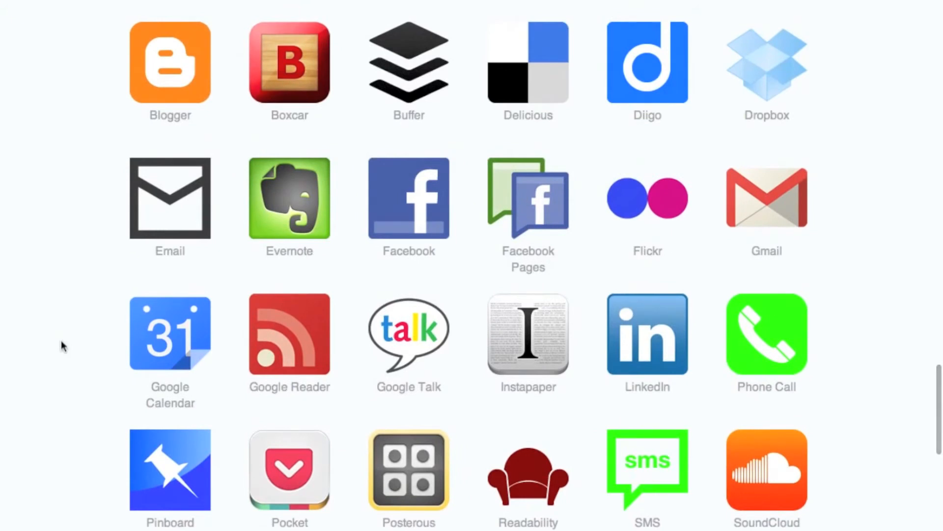
{"action": "left_click", "coordinate": [419, 91]}
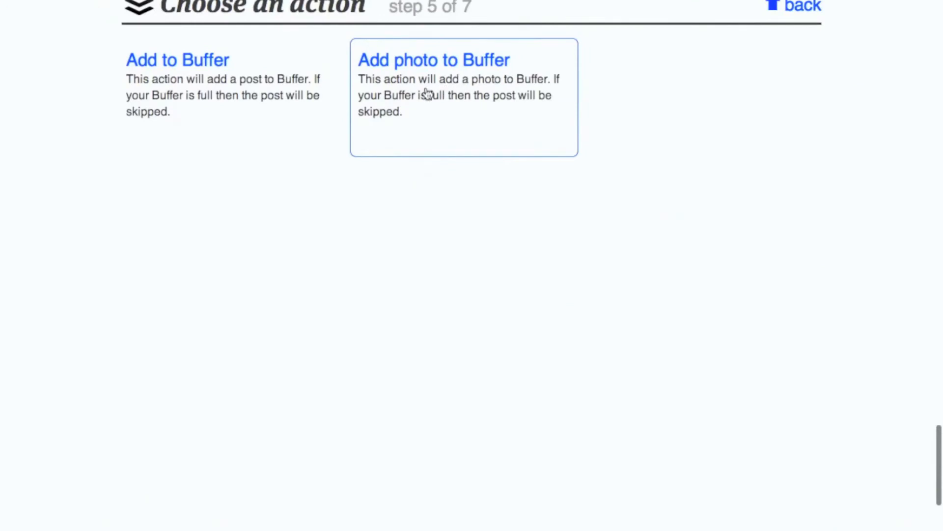
Create an Add to Buffer action posting {{EntryTitle}} {{EntryUrl}}.
{"action": "left_click", "coordinate": [267, 129]}
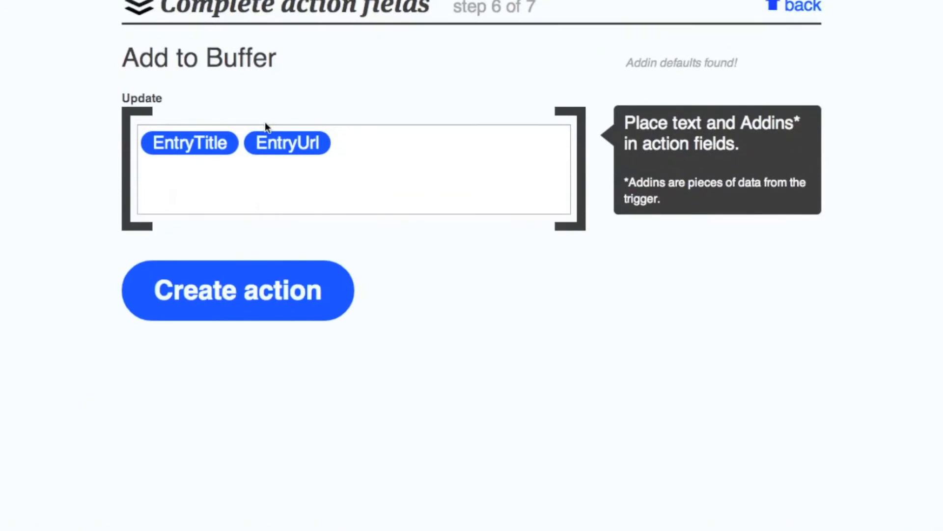
{"action": "left_click", "coordinate": [379, 149]}
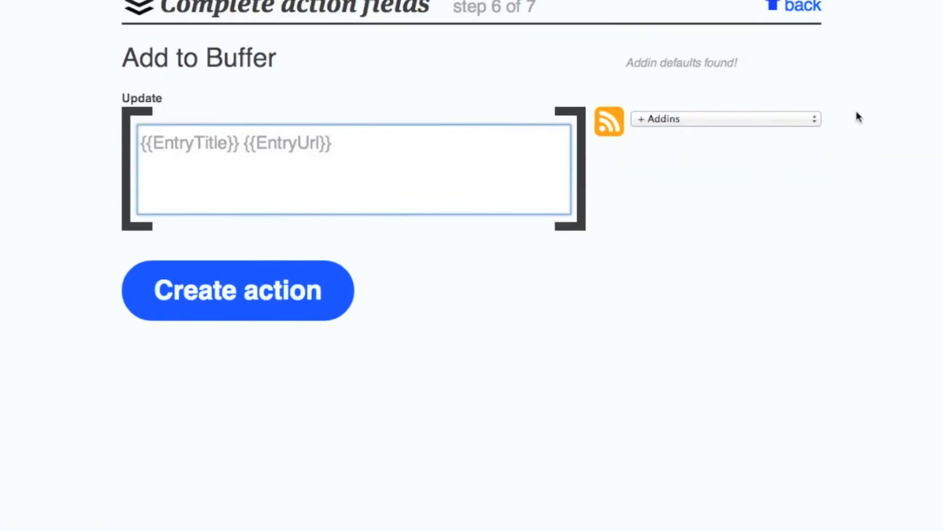
{"action": "left_click", "coordinate": [815, 119]}
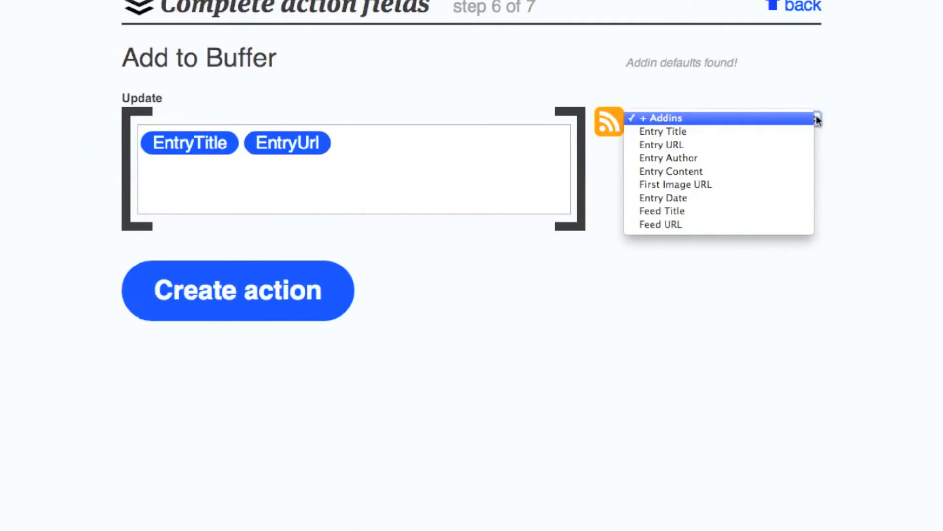
{"action": "left_click", "coordinate": [512, 378]}
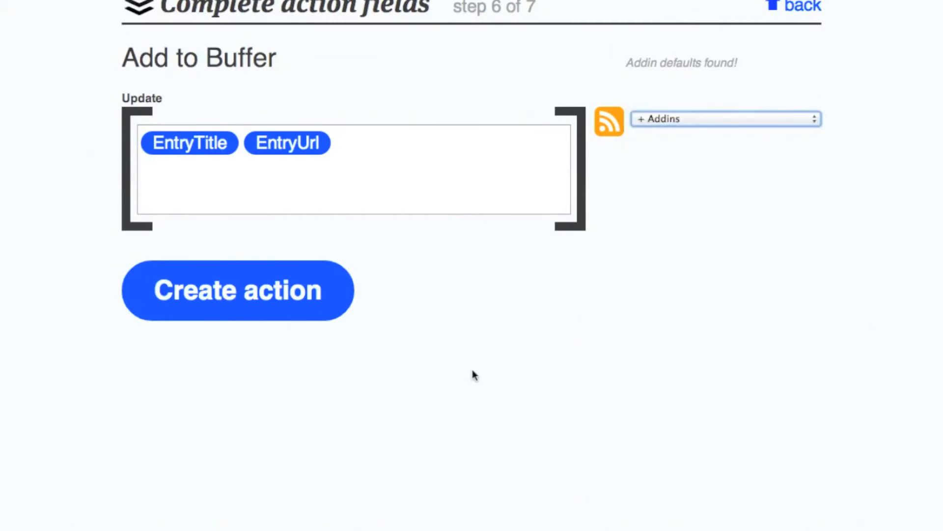
{"action": "left_click", "coordinate": [315, 302]}
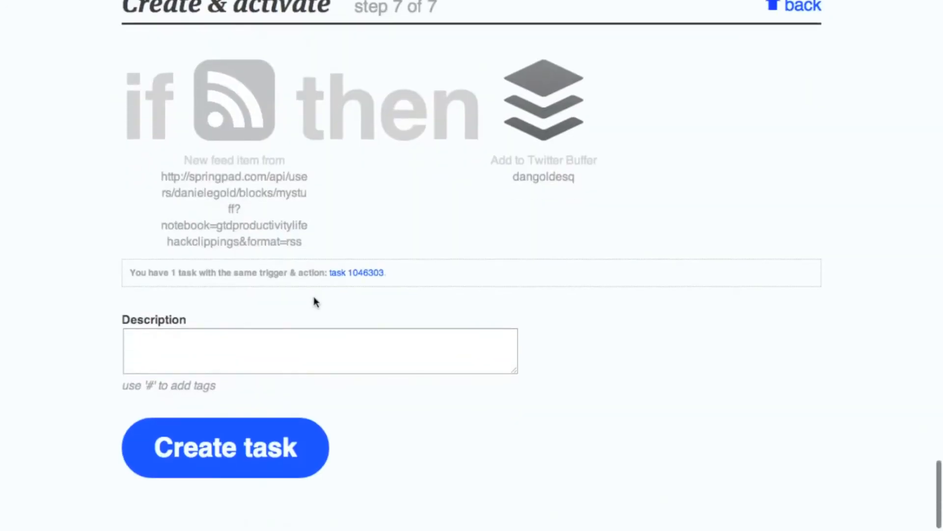
Create the Buffer task with the description 'Springpad to Buffer! :)'.
{"action": "left_click", "coordinate": [307, 349]}
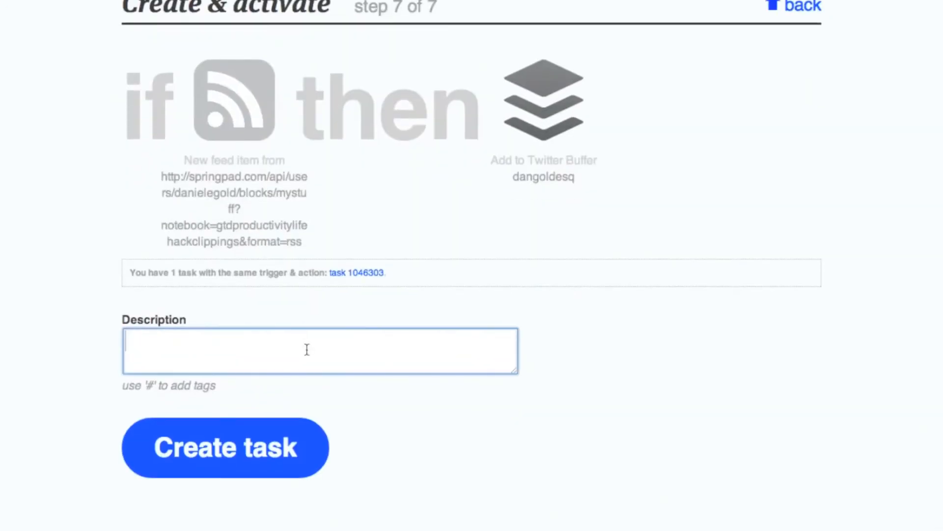
{"action": "type", "text": "Spring"}
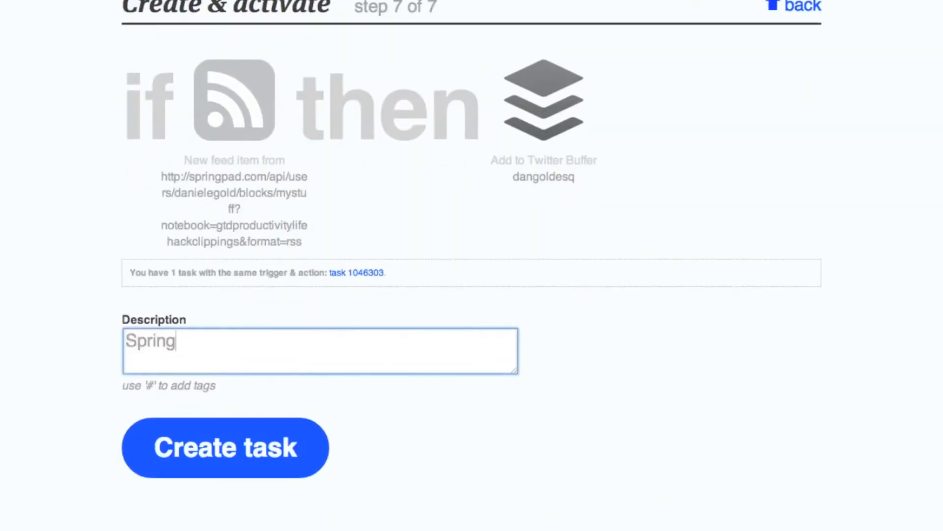
{"action": "type", "text": "pad to B"}
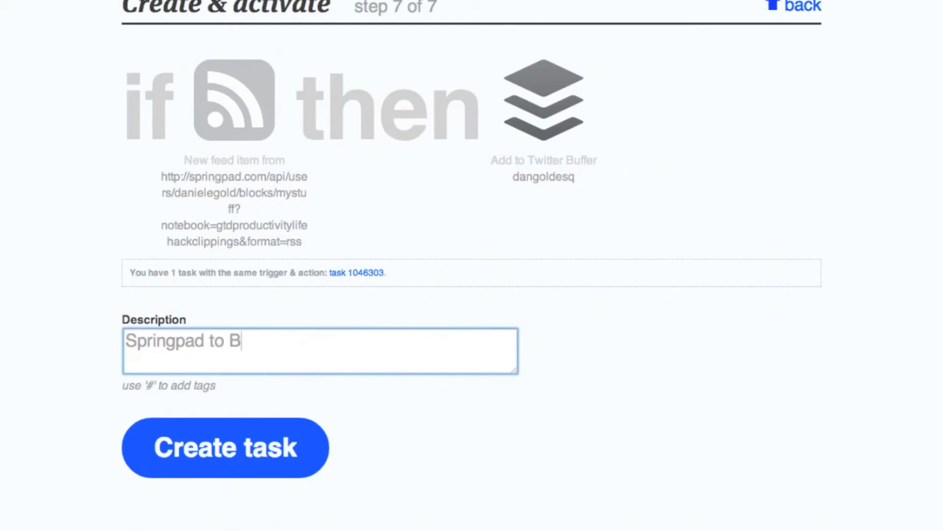
{"action": "type", "text": "uffer! :)"}
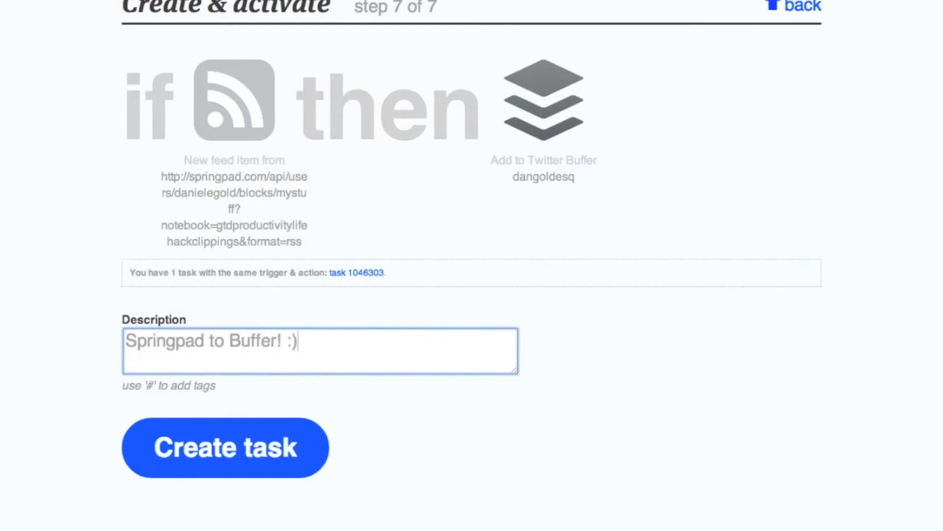
{"action": "left_click", "coordinate": [203, 445]}
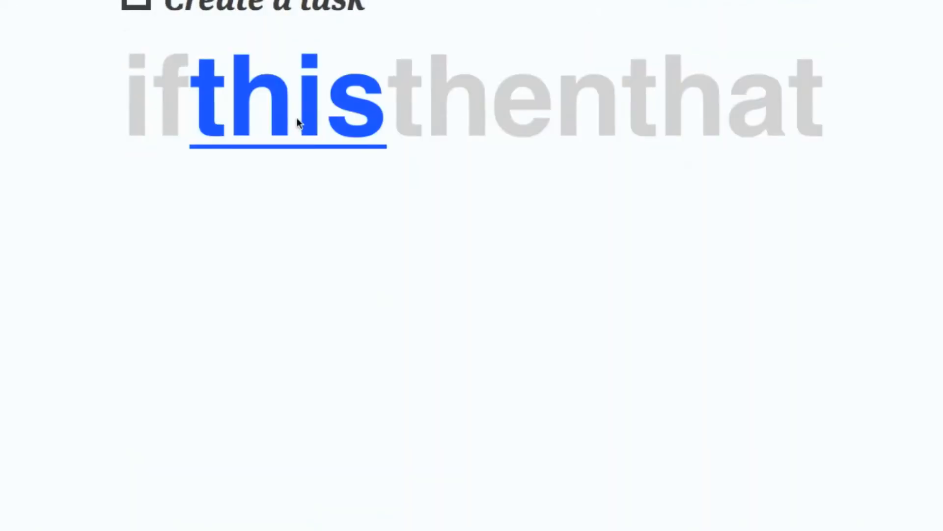
Give a second task a Feed 'New feed item' trigger on the pasted Springpad RSS URL.
{"action": "left_click", "coordinate": [297, 120]}
{"action": "left_click", "coordinate": [757, 259]}
{"action": "left_click", "coordinate": [191, 98]}
{"action": "left_click", "coordinate": [226, 121]}
{"action": "key", "text": "ctrl+v"}
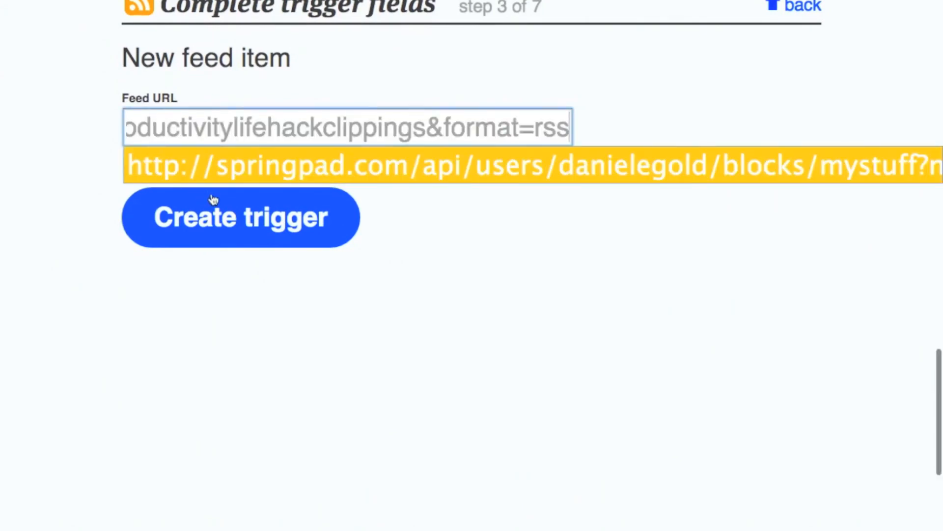
{"action": "left_click", "coordinate": [219, 207]}
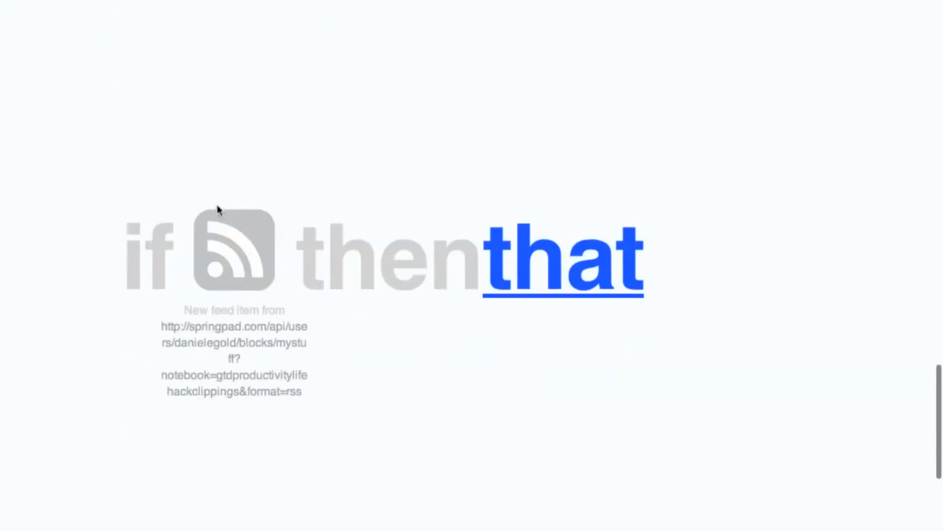
{"action": "left_click", "coordinate": [522, 116]}
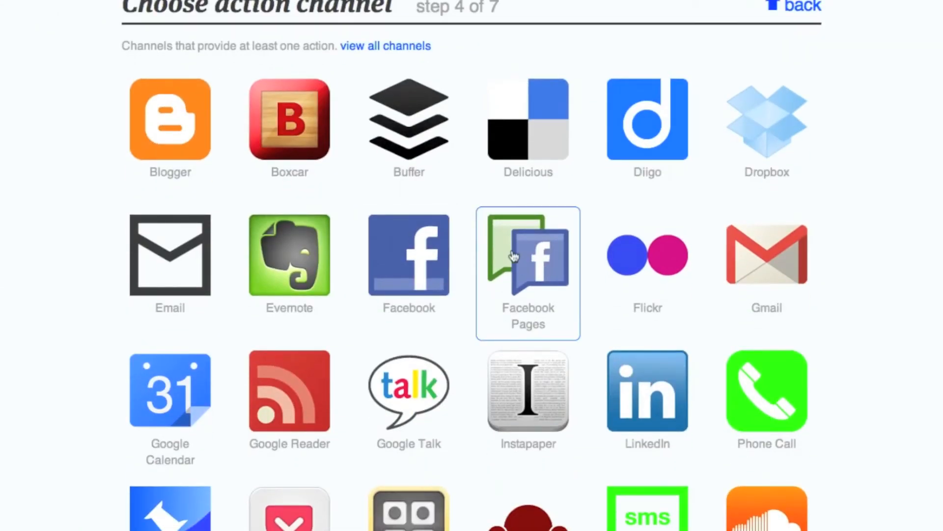
Create a Twitter 'Post a new tweet' action tweeting each entry's title and URL.
{"action": "scroll", "coordinate": [513, 255], "scroll_direction": "down", "scroll_amount": 6}
{"action": "left_click", "coordinate": [409, 376]}
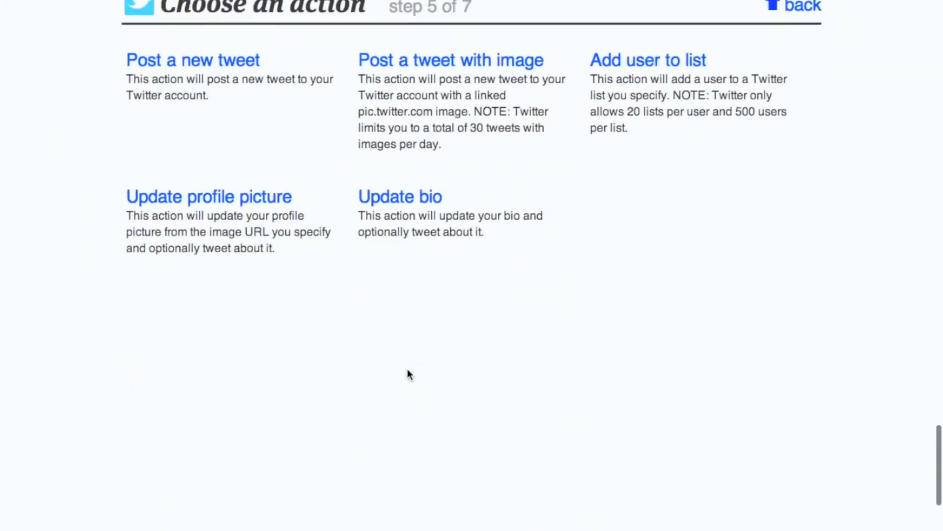
{"action": "left_click", "coordinate": [249, 135]}
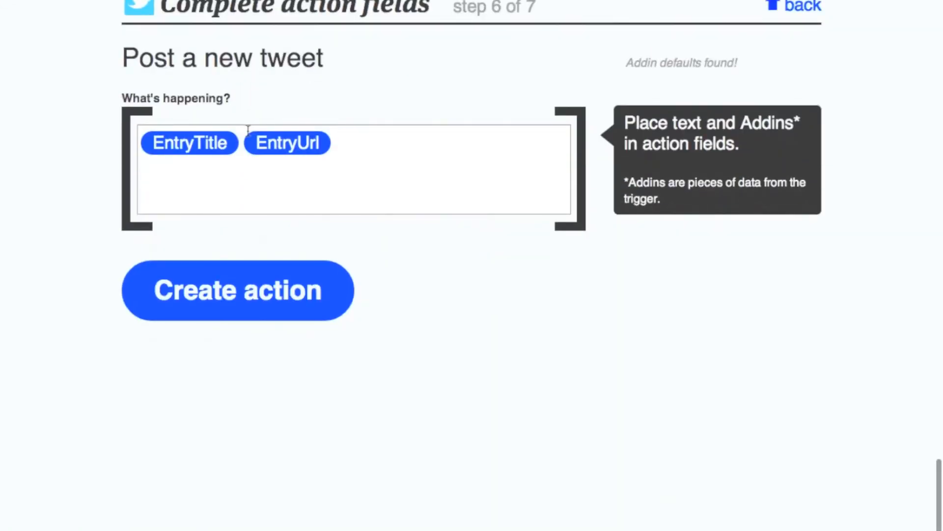
{"action": "left_click", "coordinate": [245, 299]}
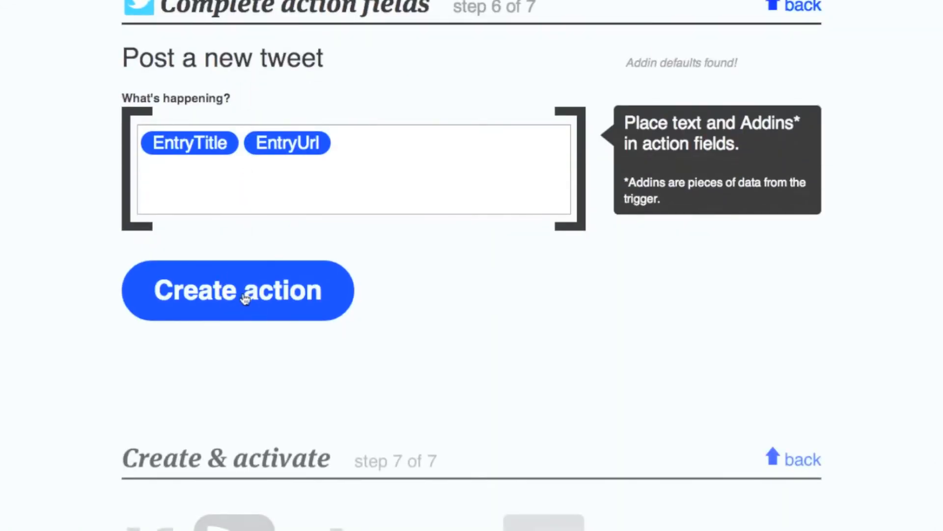
Create the task with the description 'Springpad clippings to Twitter! :)'.
{"action": "left_click", "coordinate": [244, 293]}
{"action": "type", "text": "Springpad clippings to "}
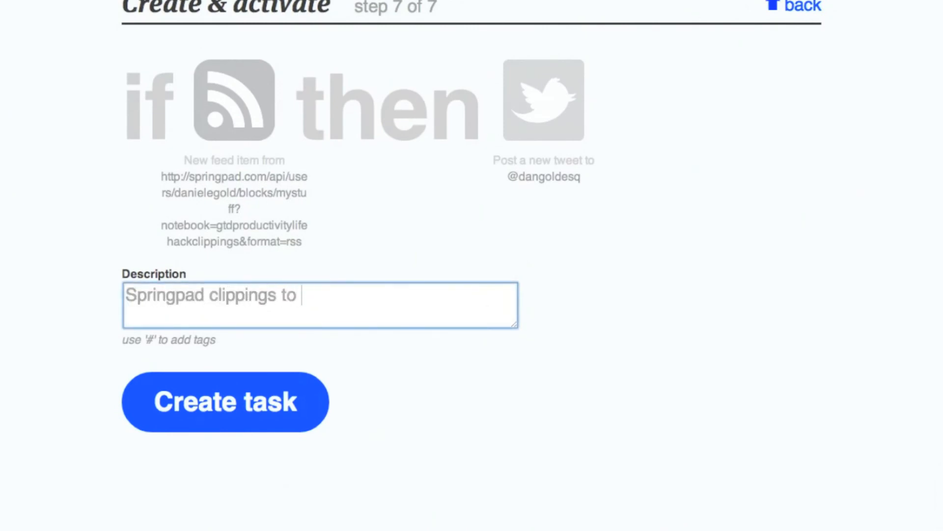
{"action": "type", "text": "Twitter! :)"}
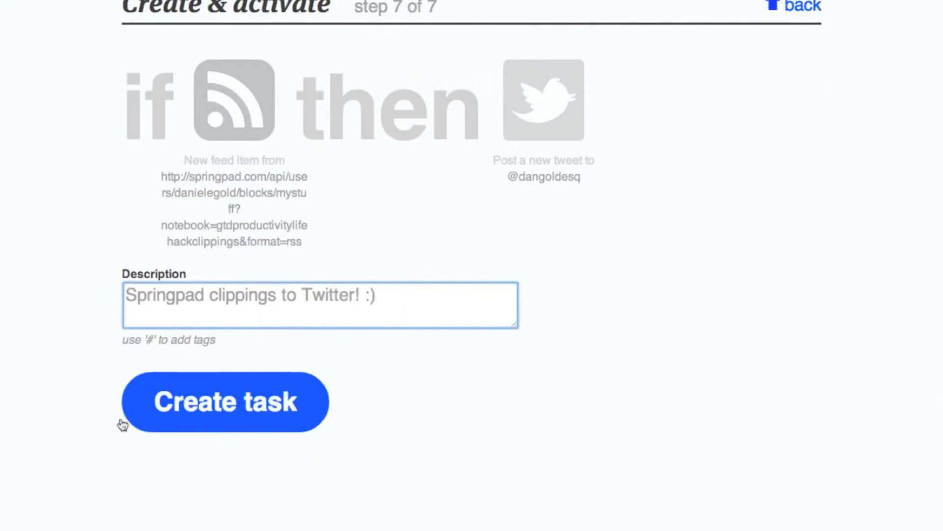
{"action": "left_click", "coordinate": [213, 411]}
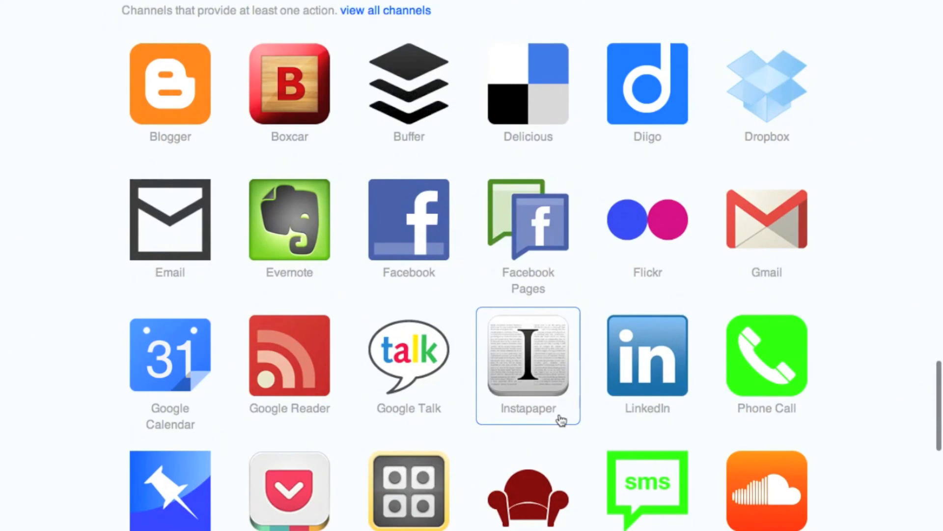
Set the task's action to Instapaper's Read later, keeping the default fields.
{"action": "scroll", "coordinate": [560, 420], "scroll_direction": "up", "scroll_amount": 1}
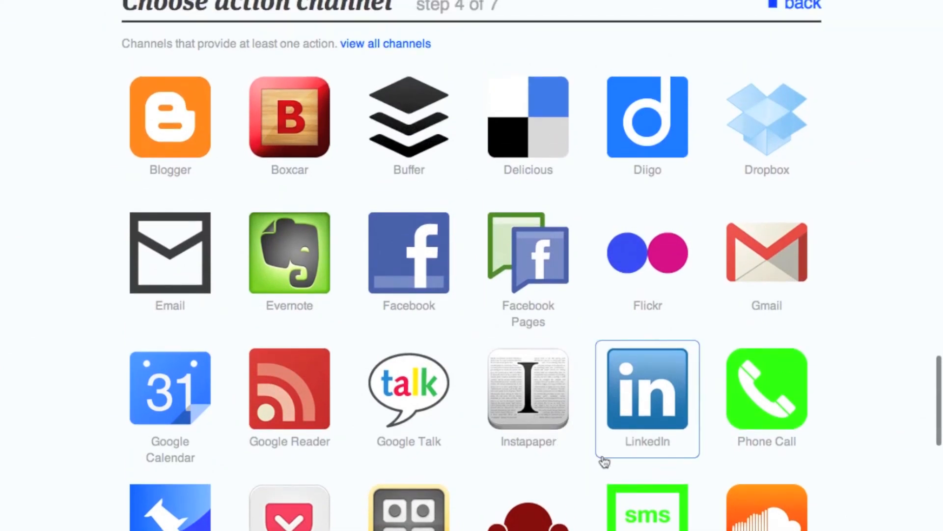
{"action": "left_click", "coordinate": [555, 406]}
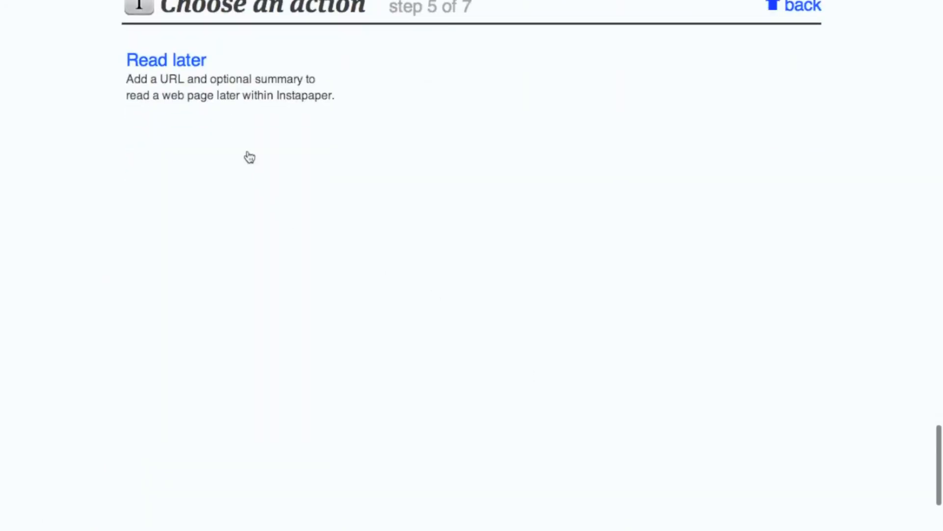
{"action": "left_click", "coordinate": [255, 111]}
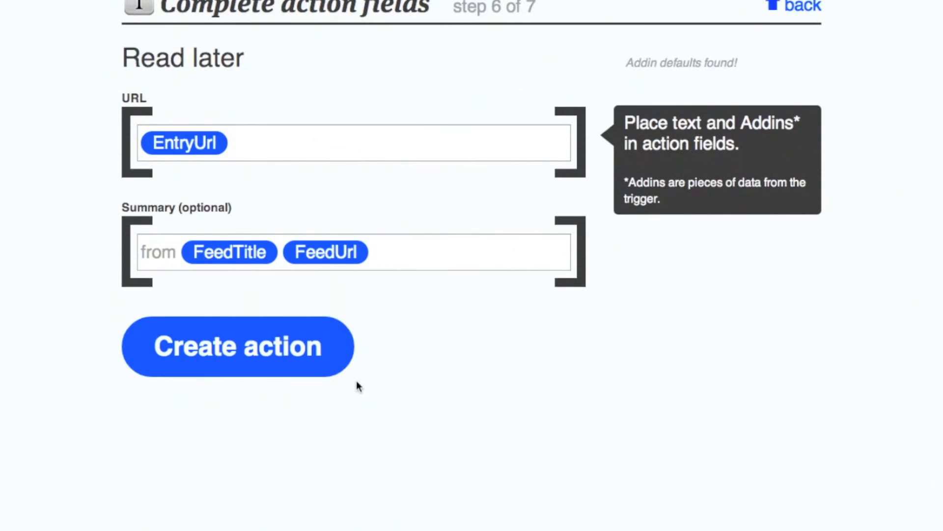
{"action": "left_click", "coordinate": [330, 366]}
Describe the task as "Springpad to Instapaper! :)" and create it.
{"action": "left_click", "coordinate": [325, 307]}
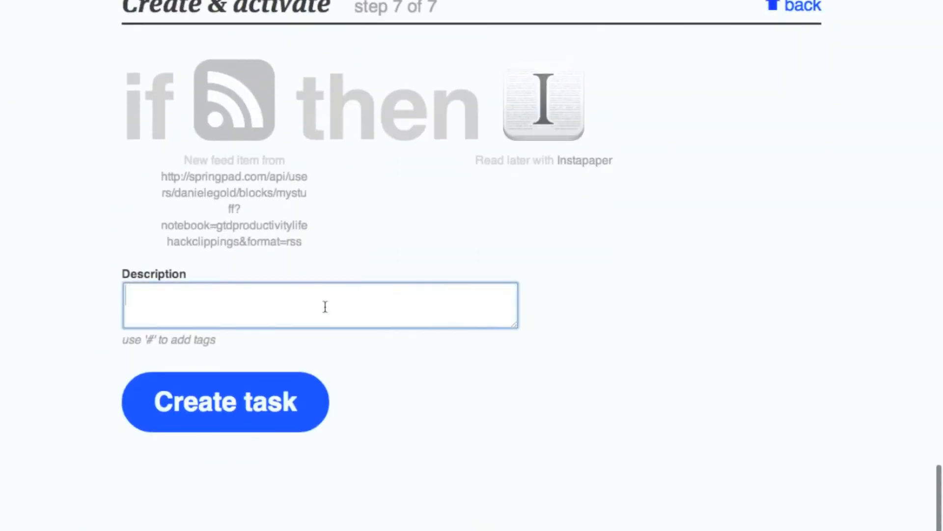
{"action": "type", "text": "Springp"}
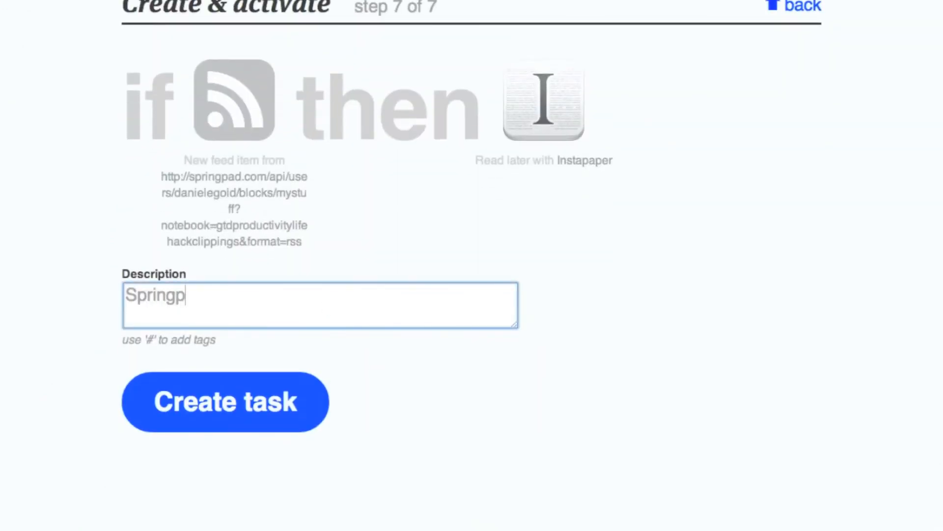
{"action": "type", "text": "ad to Instapaper! :)"}
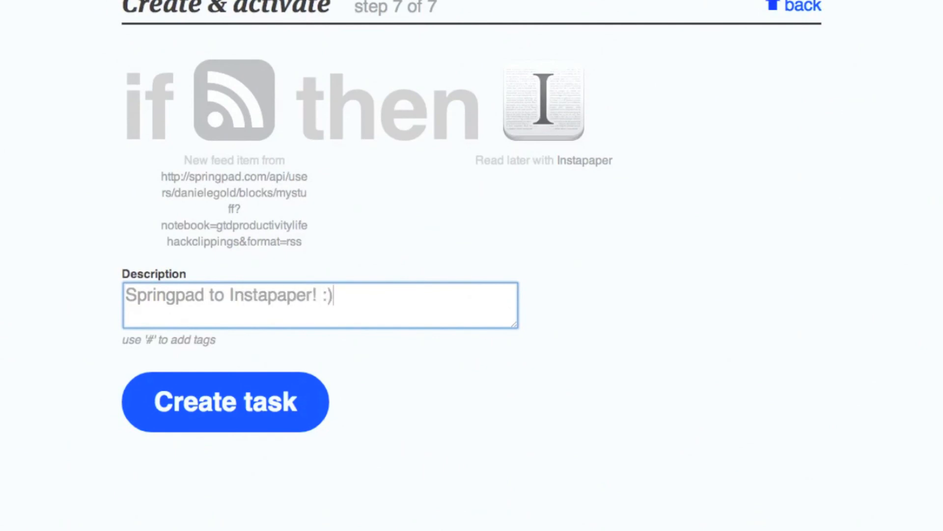
{"action": "left_click", "coordinate": [302, 403]}
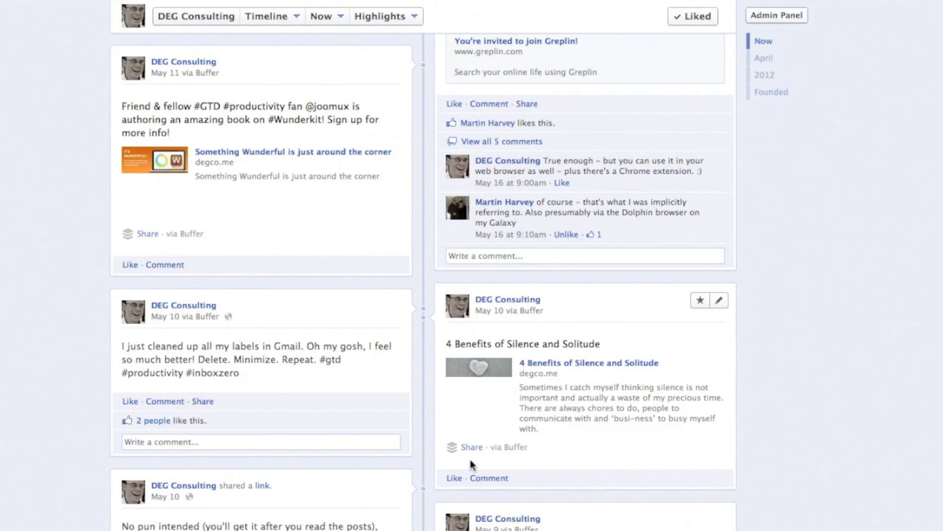
{"action": "scroll", "coordinate": [423, 455], "scroll_direction": "down", "scroll_amount": 6}
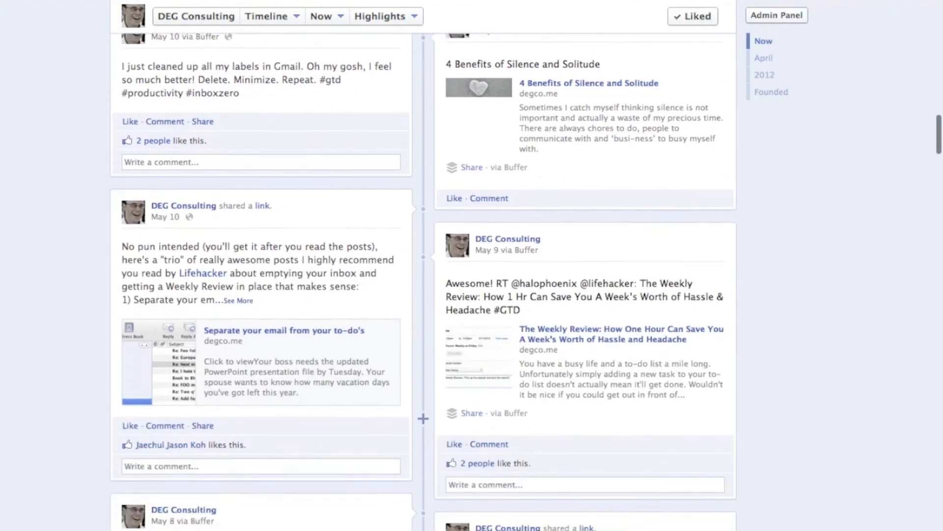
{"action": "scroll", "coordinate": [423, 418], "scroll_direction": "down", "scroll_amount": 2}
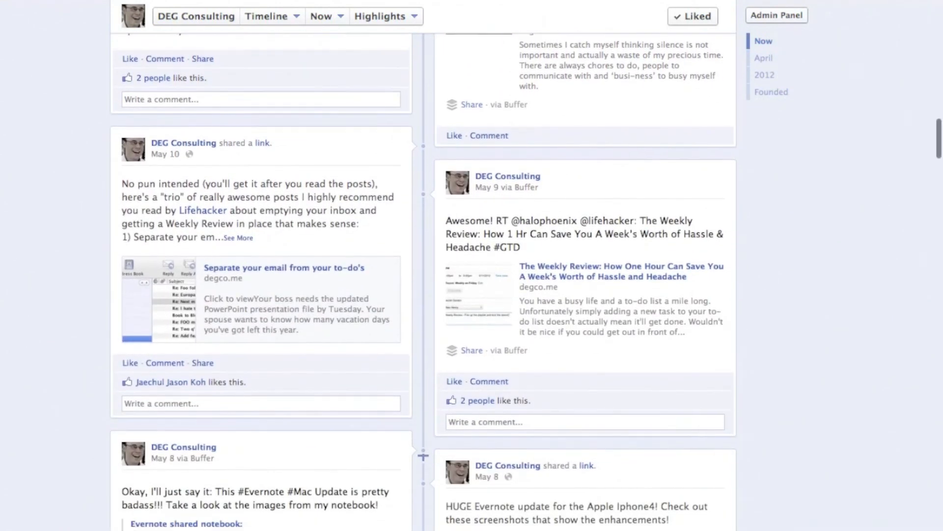
{"action": "scroll", "coordinate": [423, 456], "scroll_direction": "down", "scroll_amount": 2}
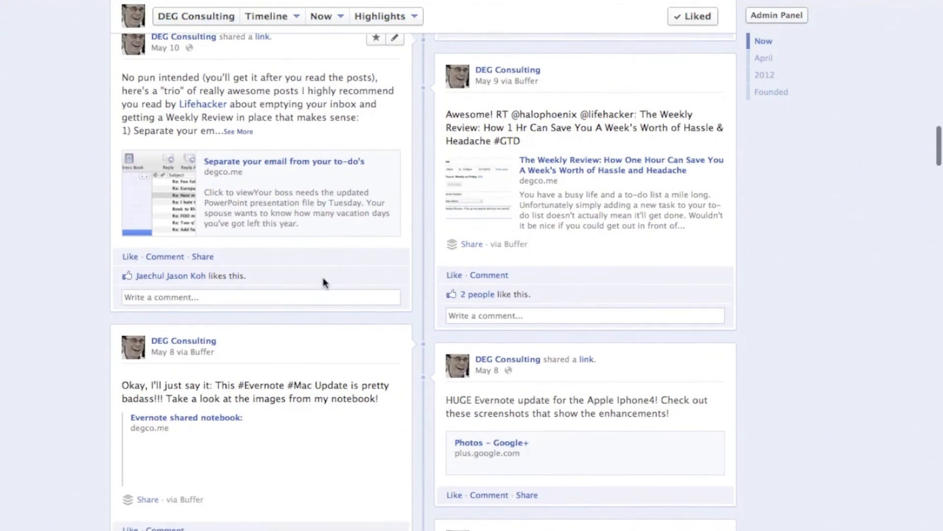
{"action": "scroll", "coordinate": [323, 278], "scroll_direction": "down", "scroll_amount": 3}
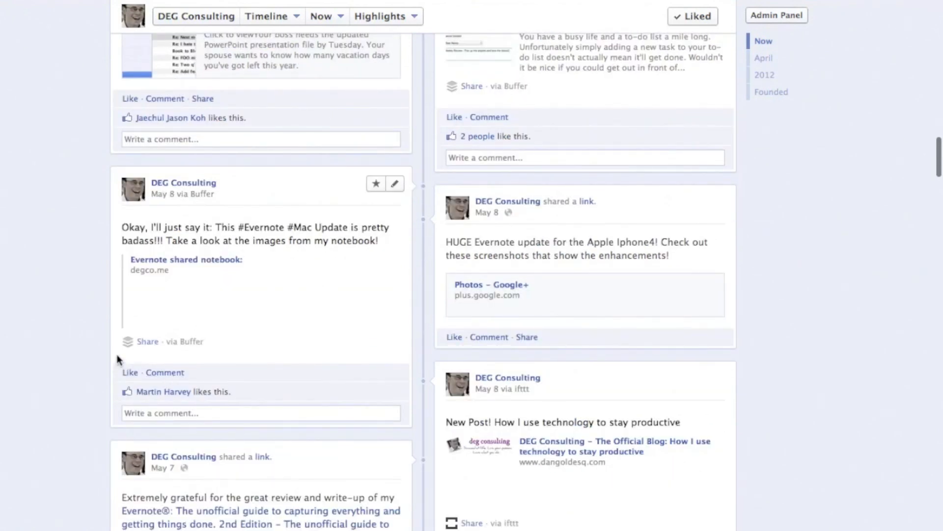
{"action": "scroll", "coordinate": [126, 356], "scroll_direction": "down", "scroll_amount": 4}
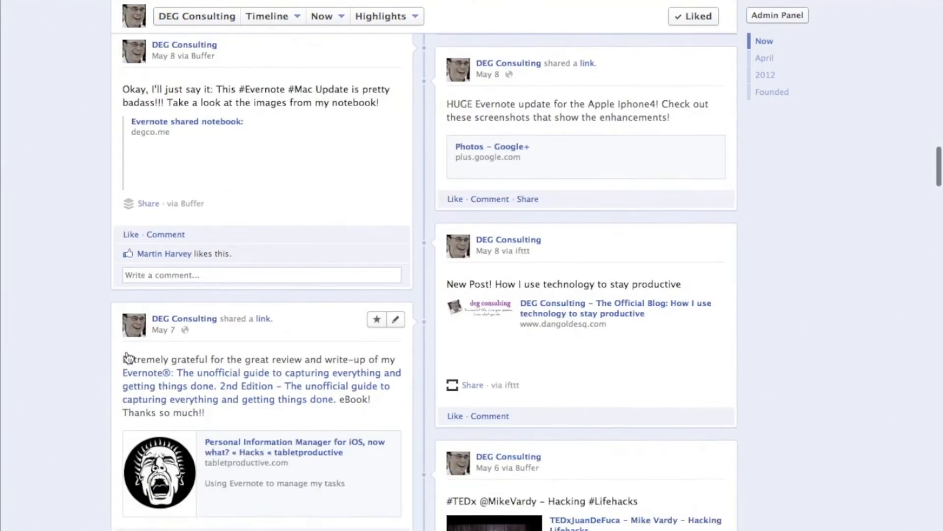
{"action": "scroll", "coordinate": [127, 356], "scroll_direction": "down", "scroll_amount": 3}
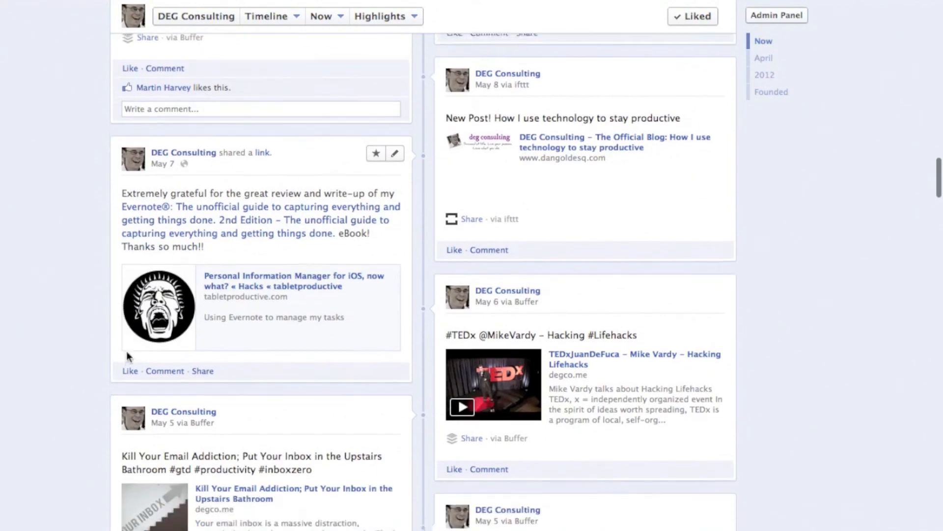